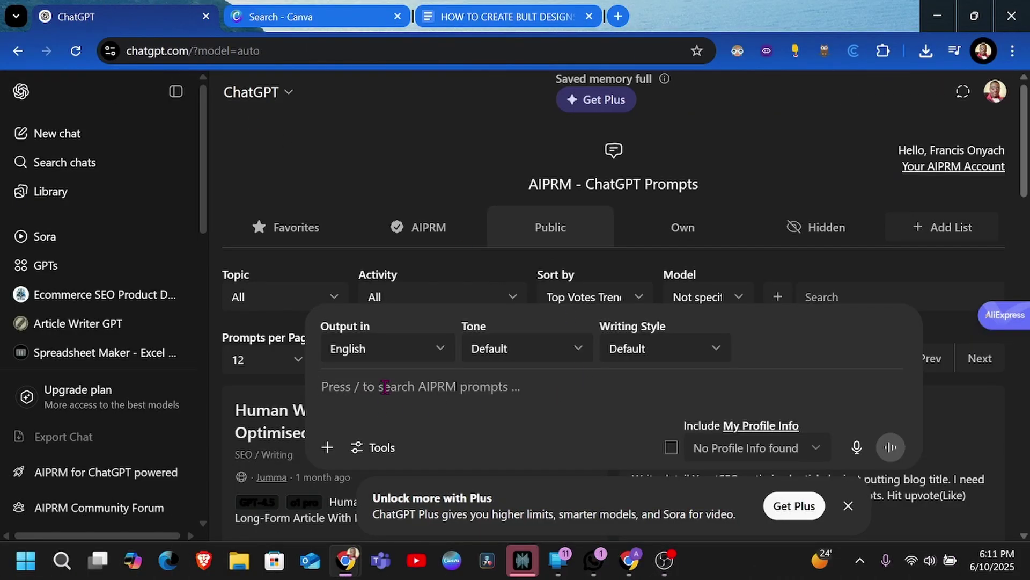
- Ask ChatGPT to 'Genrate 50 marketing tips'
left_click(345, 390)
type("Genrate")
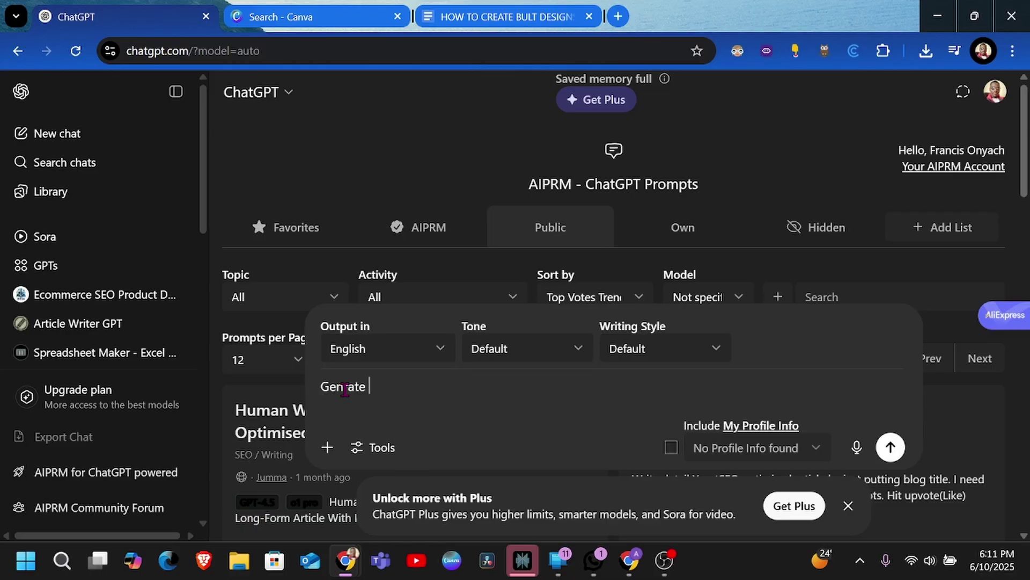
type(" 50 marketing ")
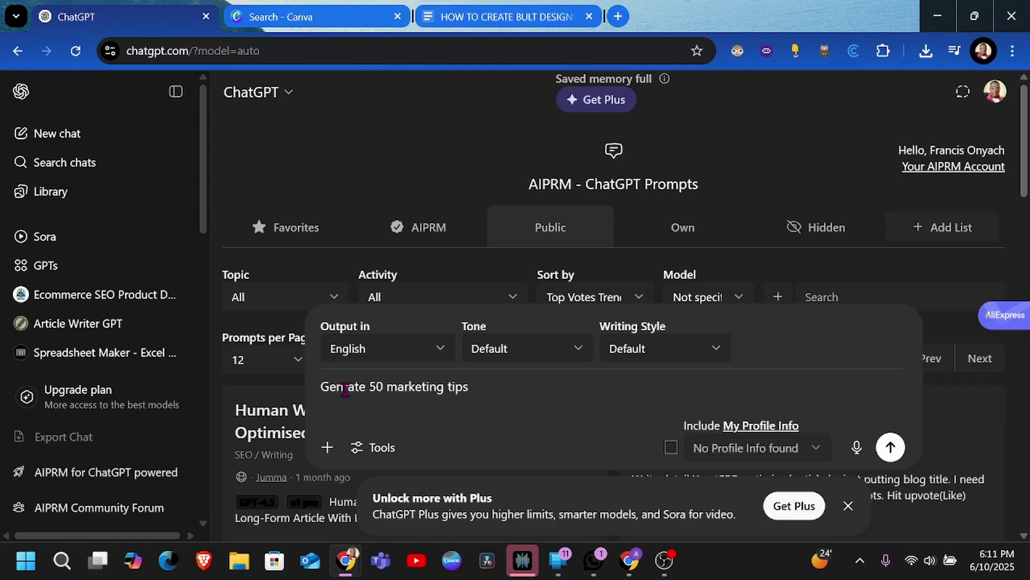
type("tips")
key("Return")
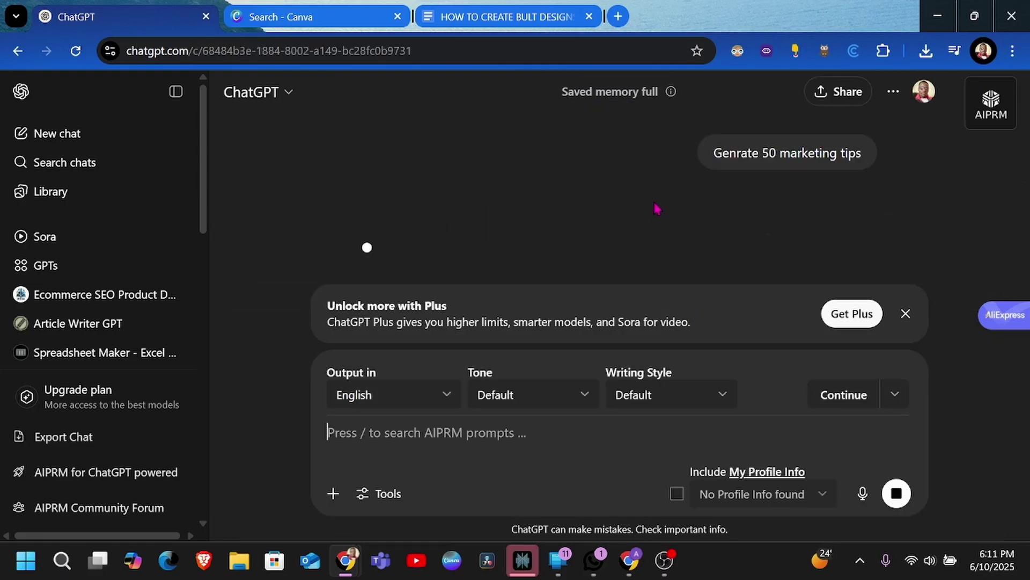
- Read through ChatGPT's categorized list of 50 marketing tips down to the final tip
scroll(545, 204, "down", 5)
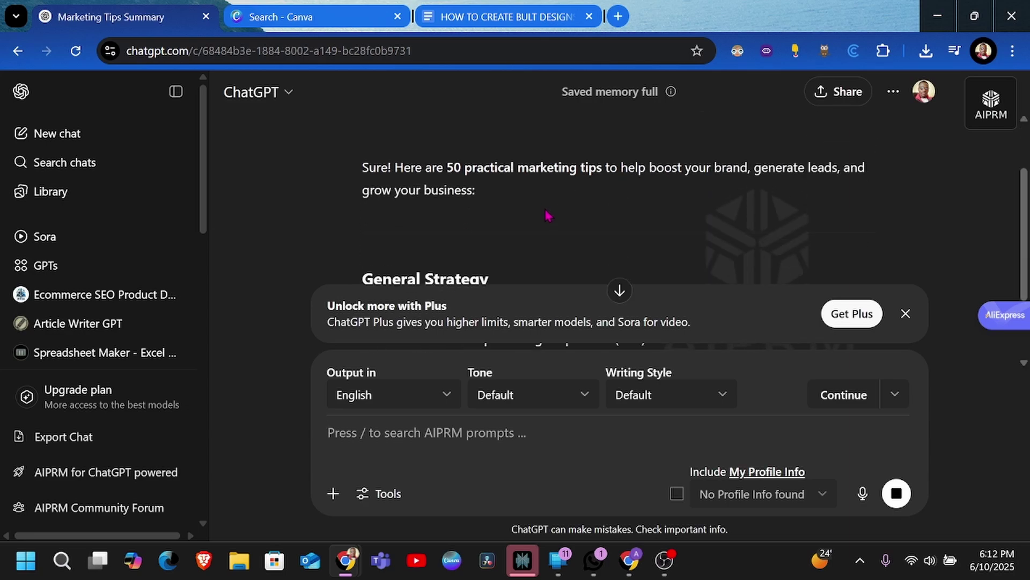
scroll(552, 200, "down", 2)
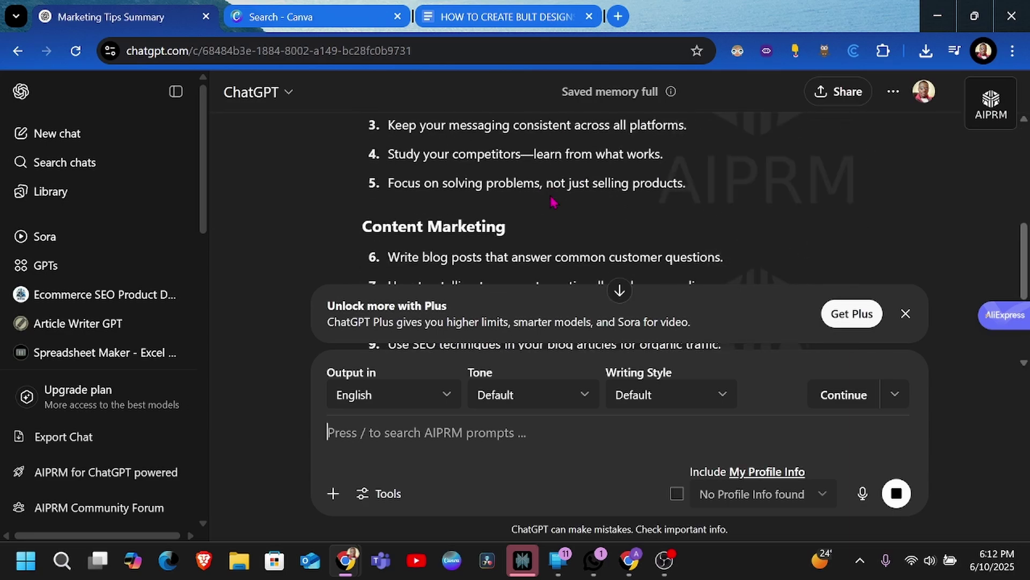
scroll(604, 183, "down", 4)
scroll(604, 183, "down", 1)
scroll(612, 196, "down", 2)
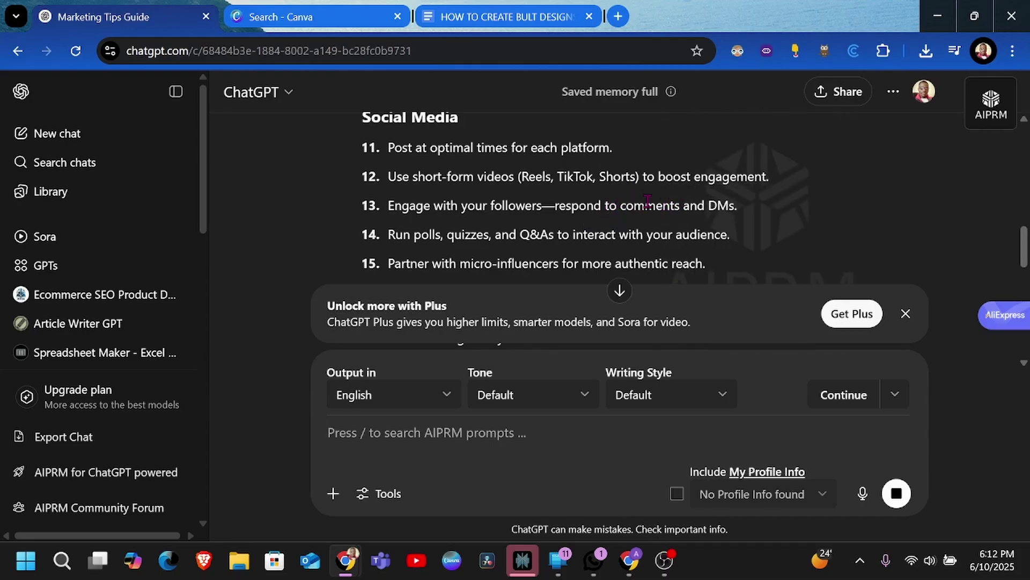
scroll(595, 230, "down", 6)
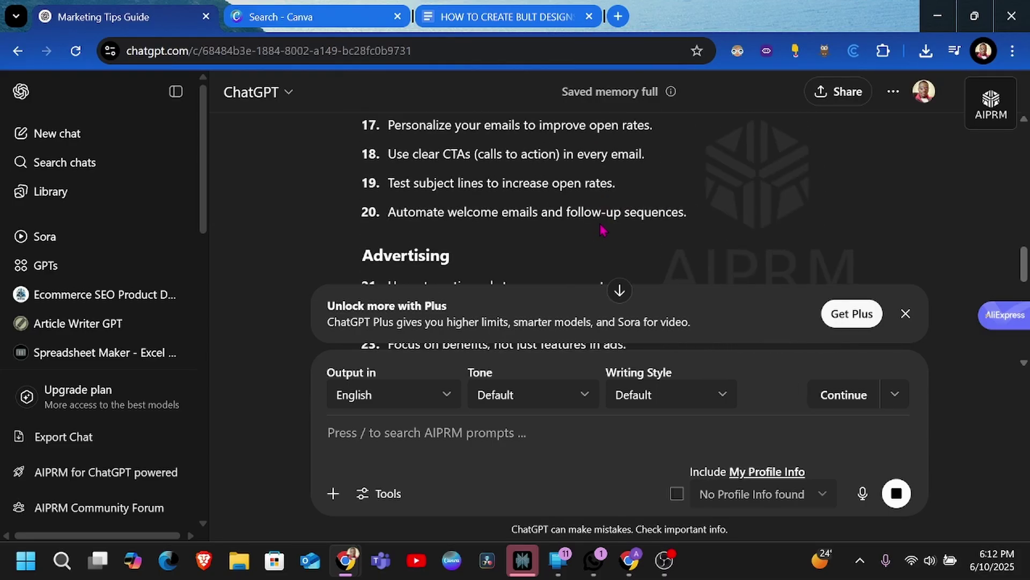
scroll(592, 230, "down", 8)
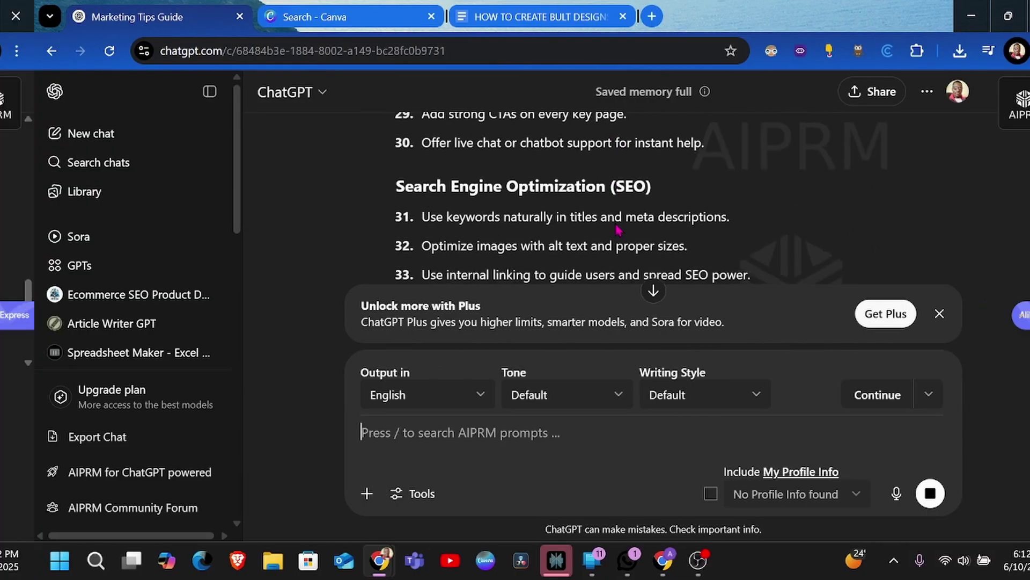
scroll(132, 228, "down", 8)
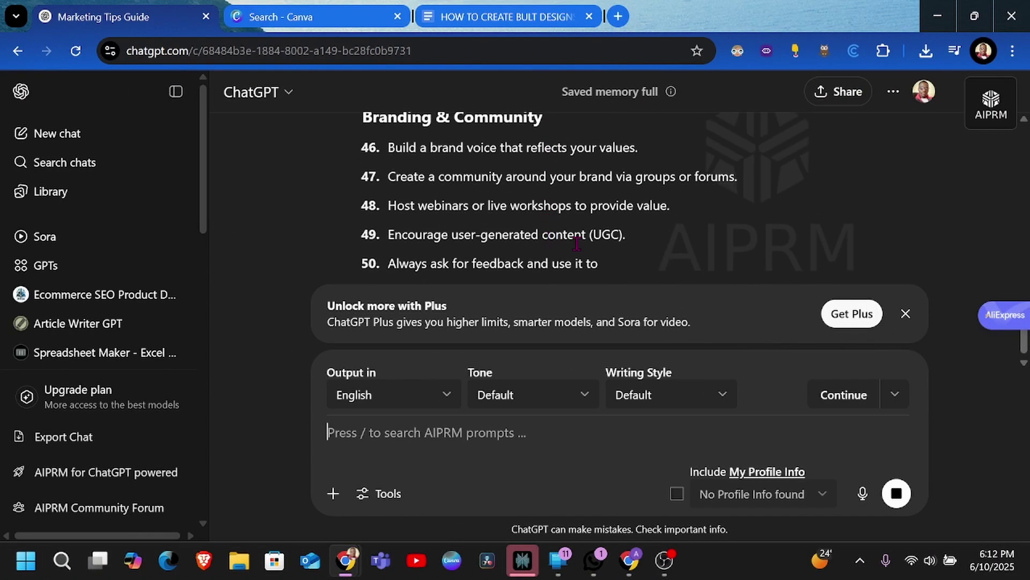
scroll(448, 225, "up", 10)
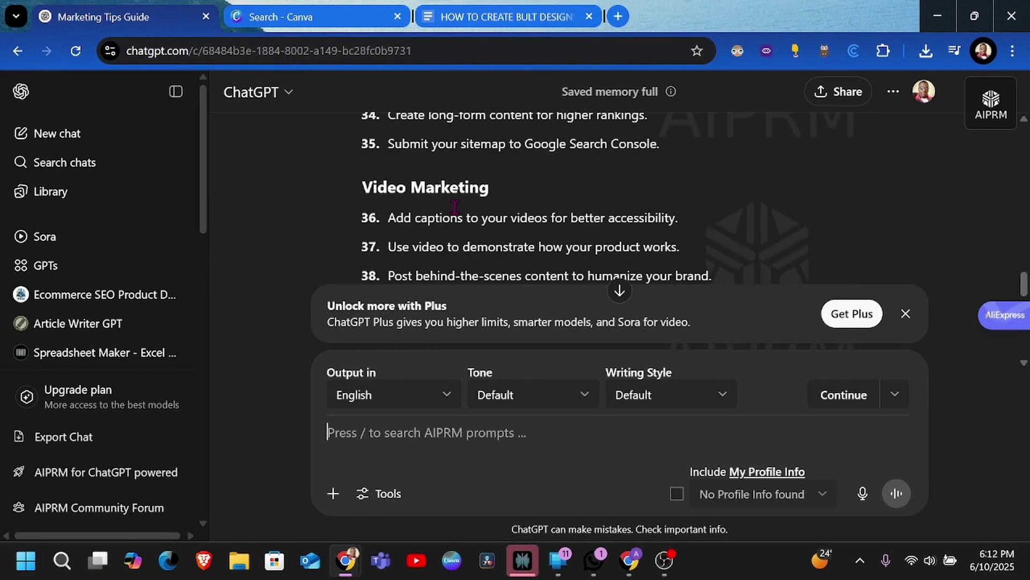
scroll(397, 204, "up", 12)
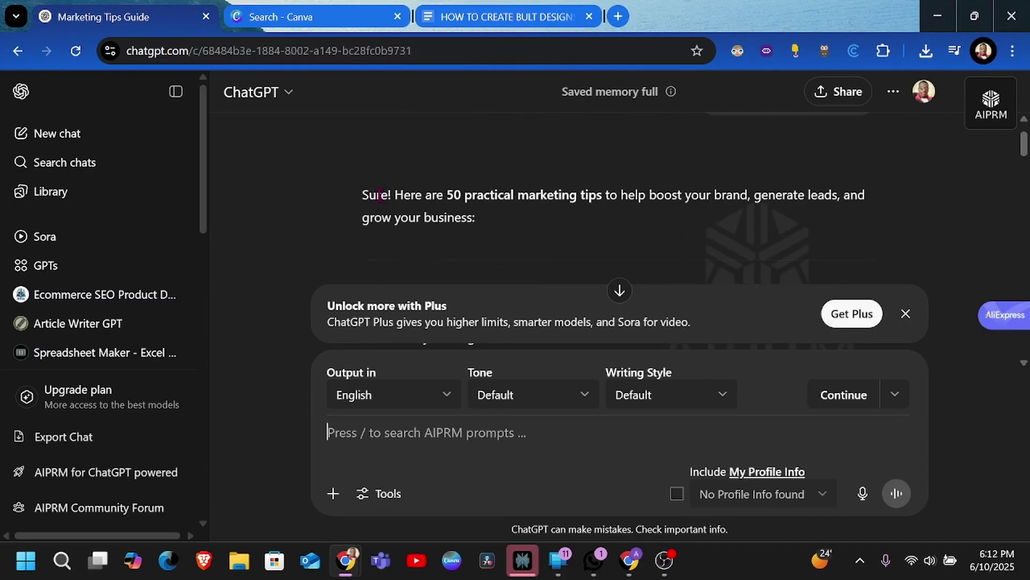
scroll(381, 213, "down", 3)
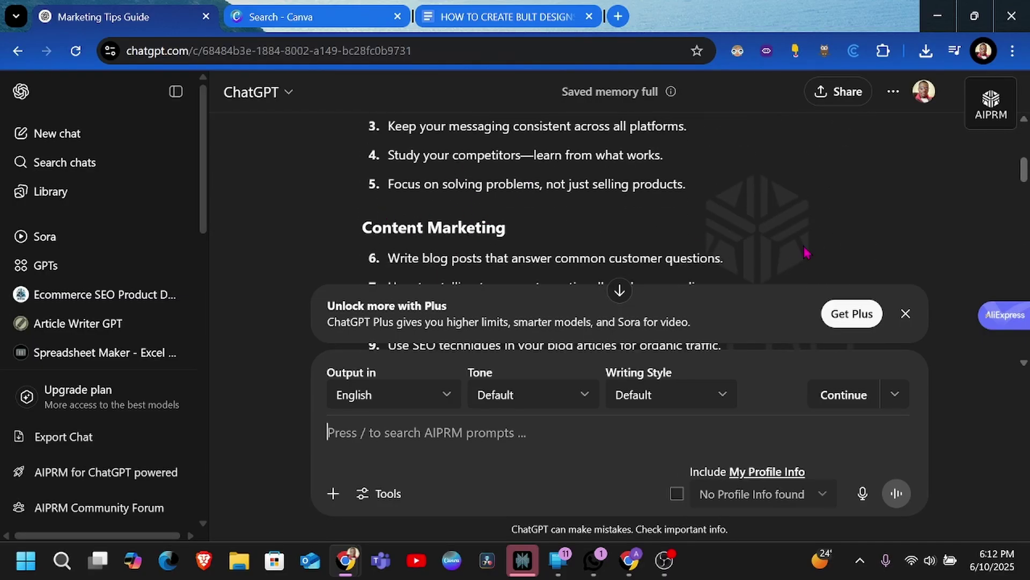
scroll(644, 294, "down", 5)
scroll(644, 293, "down", 15)
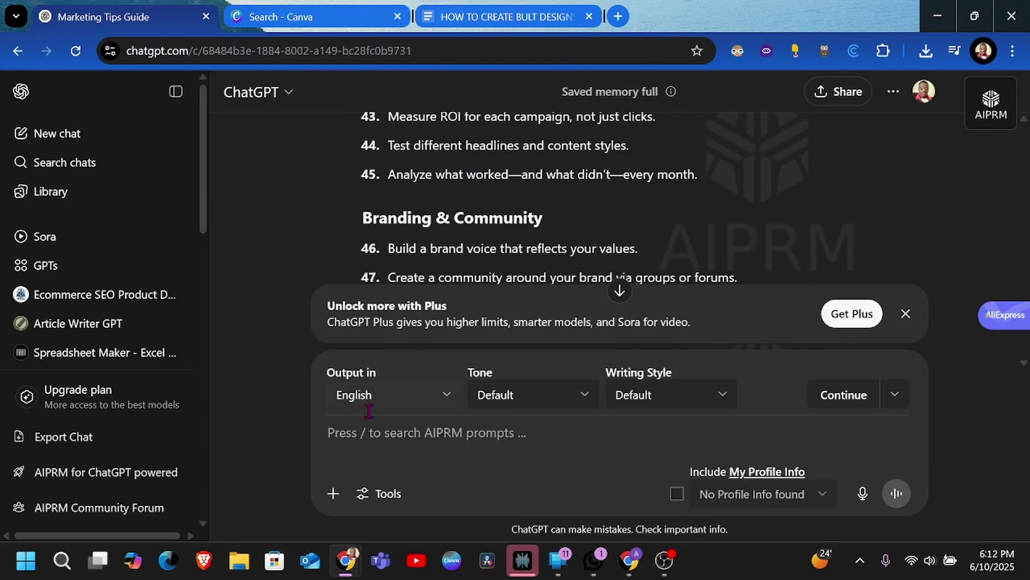
scroll(489, 212, "down", 5)
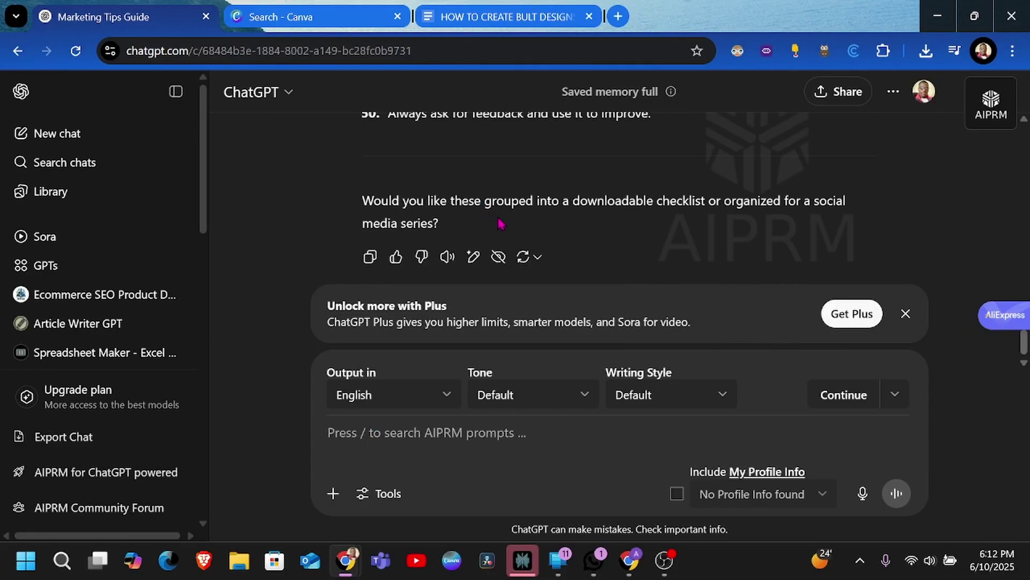
- Ask ChatGPT to 'Create a csv file from the genrated tips' and download 50_marketing_tips.csv
left_click(406, 443)
type("Create a")
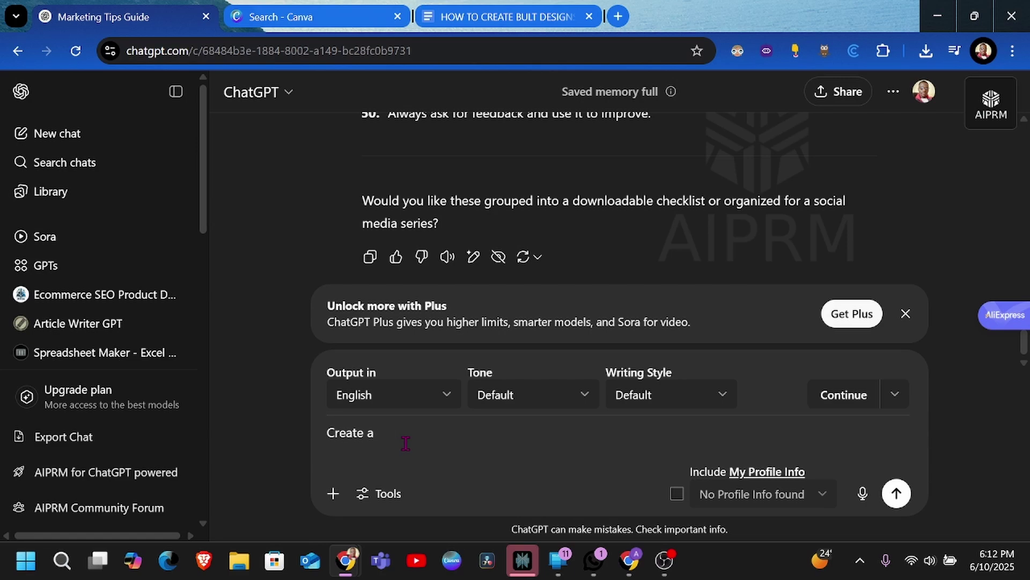
type("csv file from the genrated tips")
key("Return")
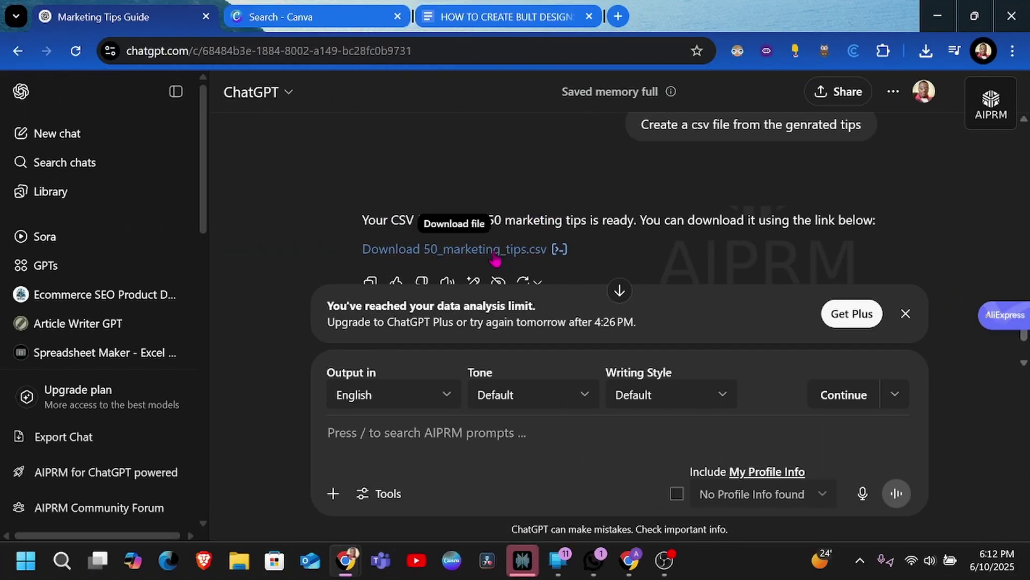
scroll(477, 238, "down", 1)
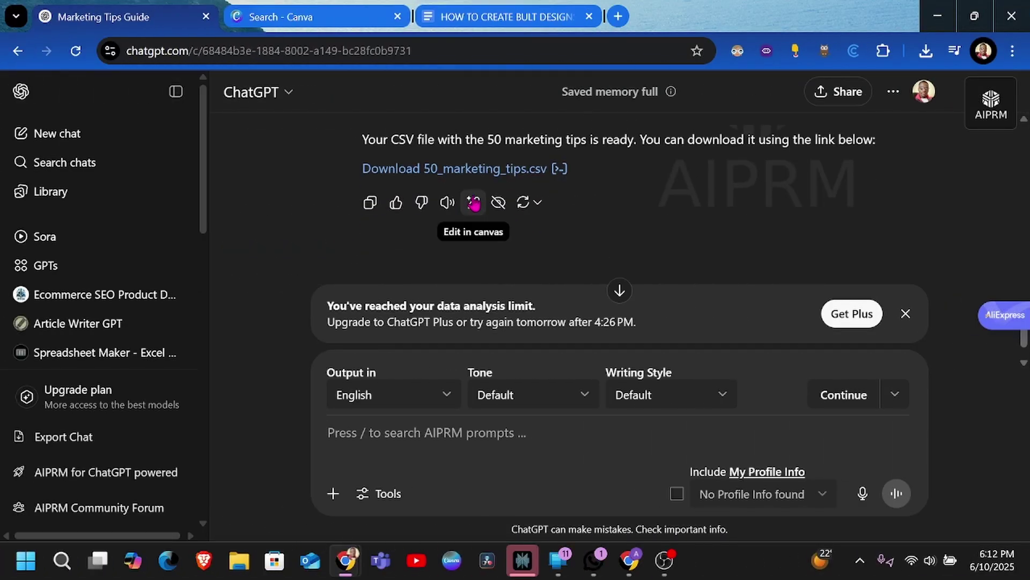
left_click(524, 172)
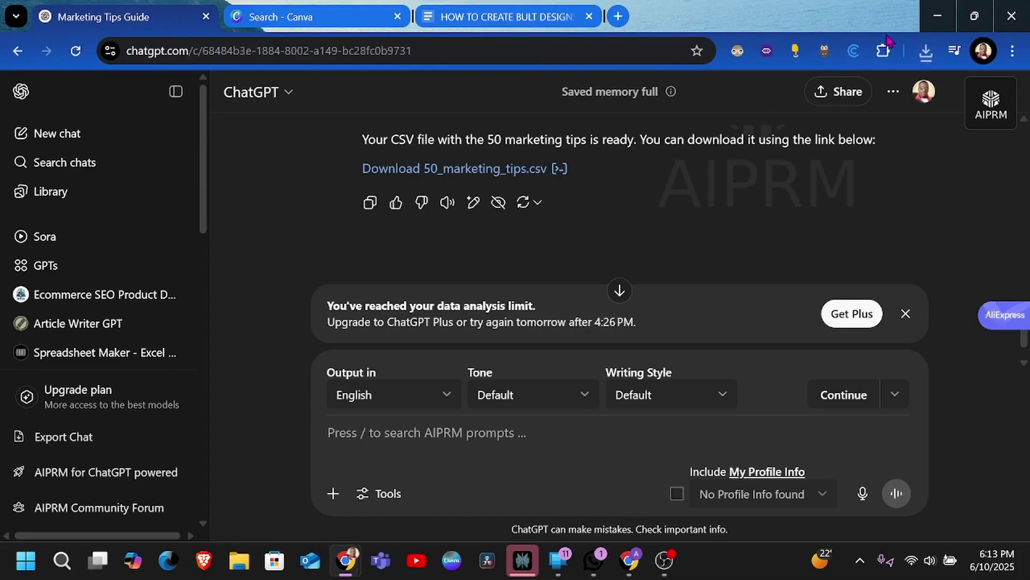
- Confirm the 3 KB 50_marketing_tips CSV is in the Downloads folder, then minimize File Explorer
left_click(926, 54)
left_click(927, 52)
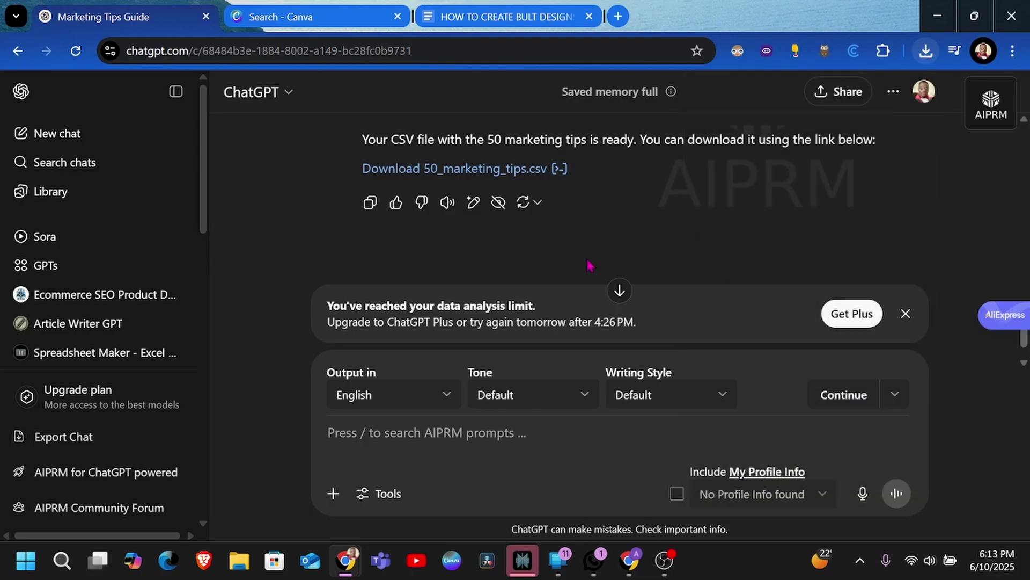
left_click(240, 563)
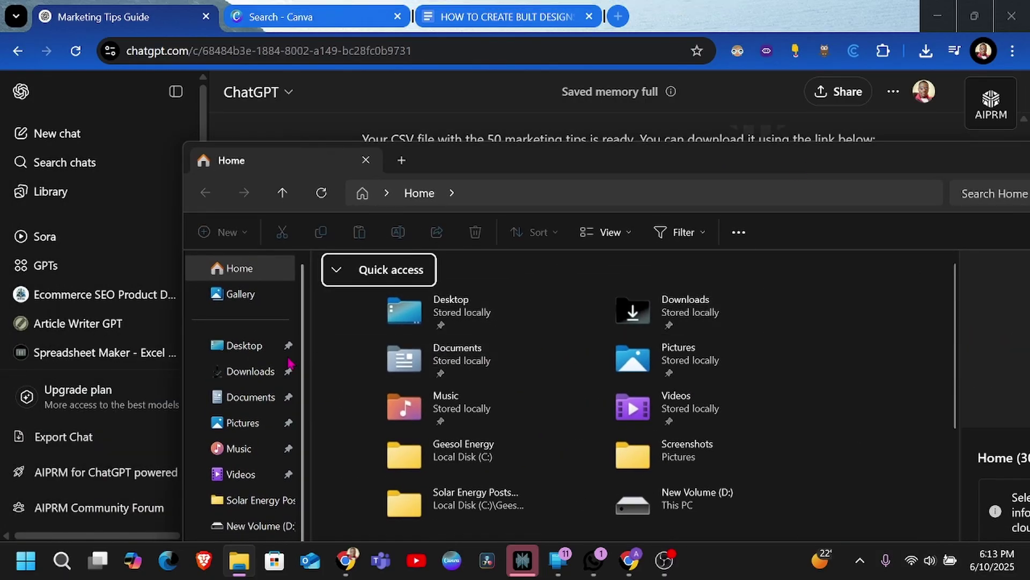
left_click(257, 371)
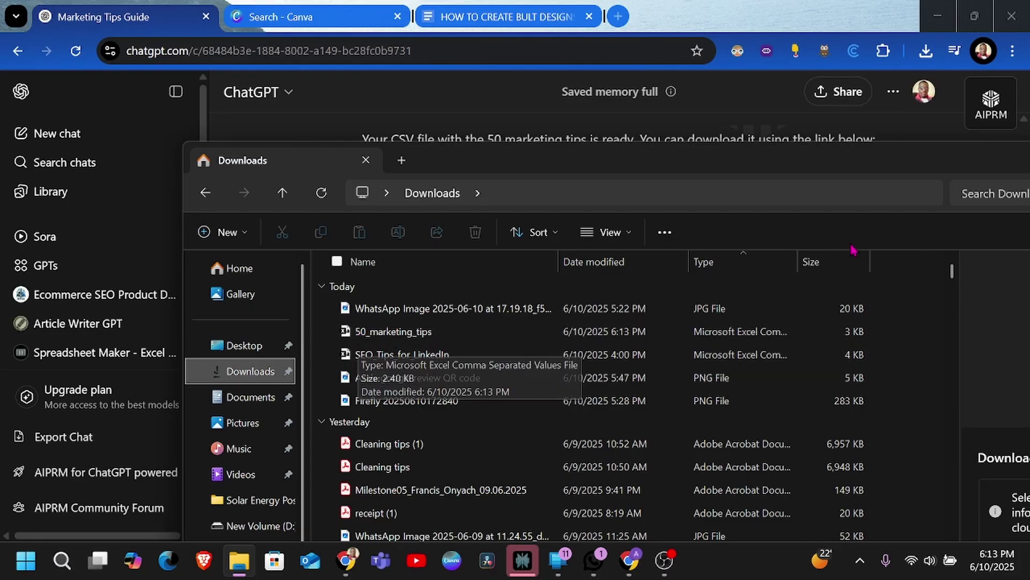
left_click_drag(909, 161, 806, 237)
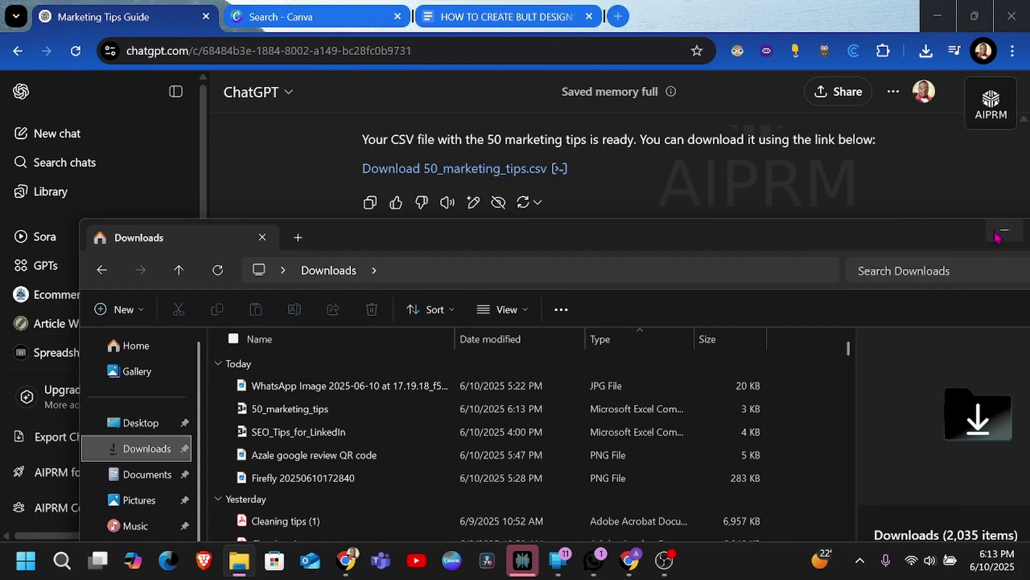
left_click(1004, 230)
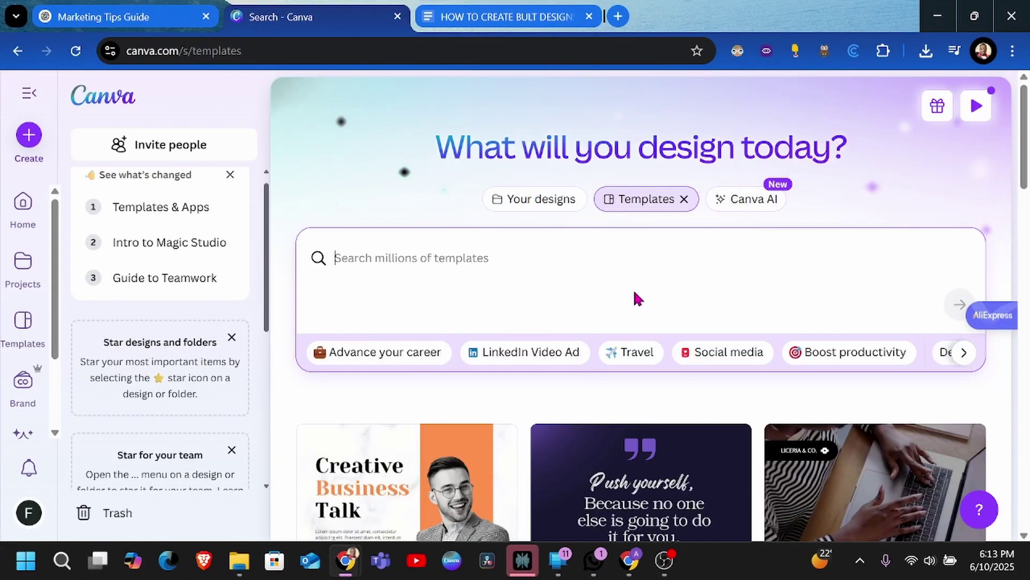
- Search Canva templates for 'facebook post' and open the Green and Black 'Don't Think Too Much' quote template
scroll(635, 292, "down", 3)
scroll(654, 337, "up", 3)
scroll(605, 342, "down", 2)
scroll(590, 346, "up", 2)
left_click(391, 305)
type("faceboo")
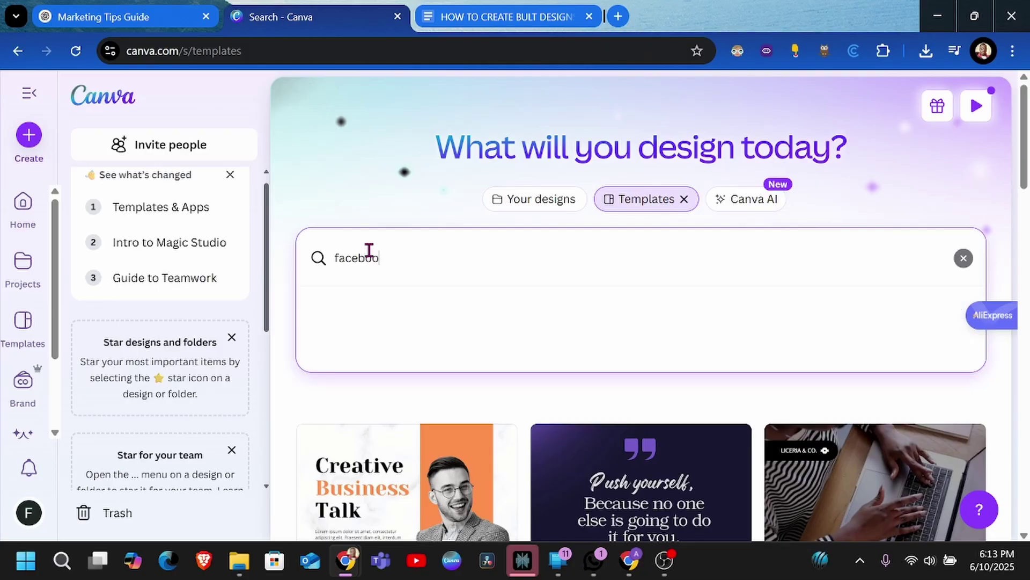
type("k post")
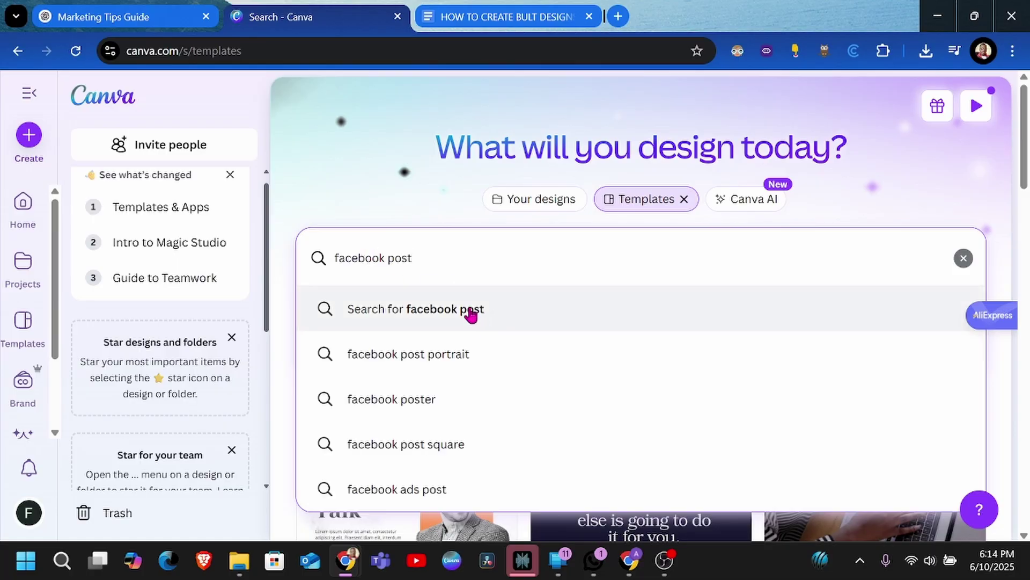
left_click(471, 312)
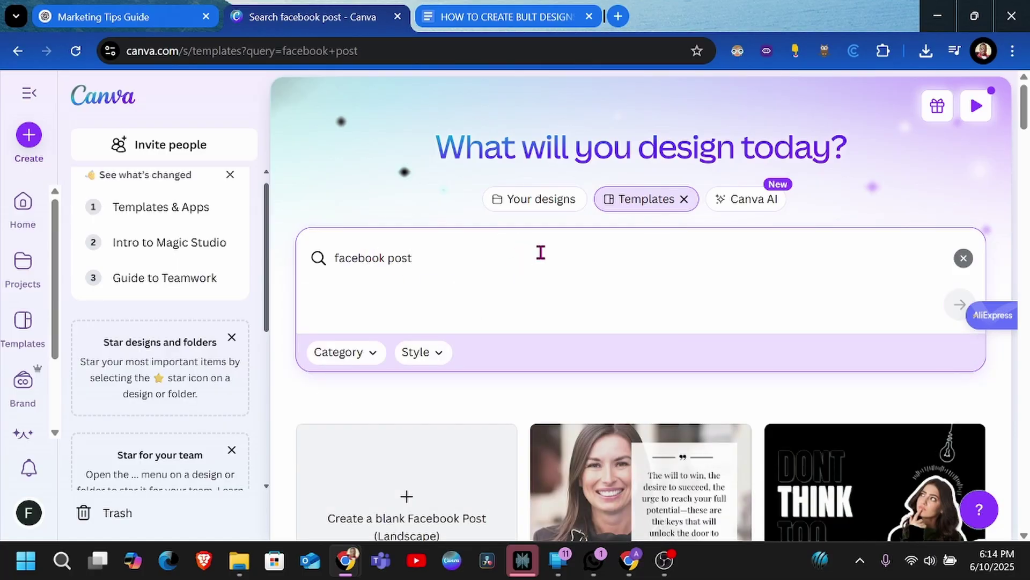
scroll(568, 294, "down", 6)
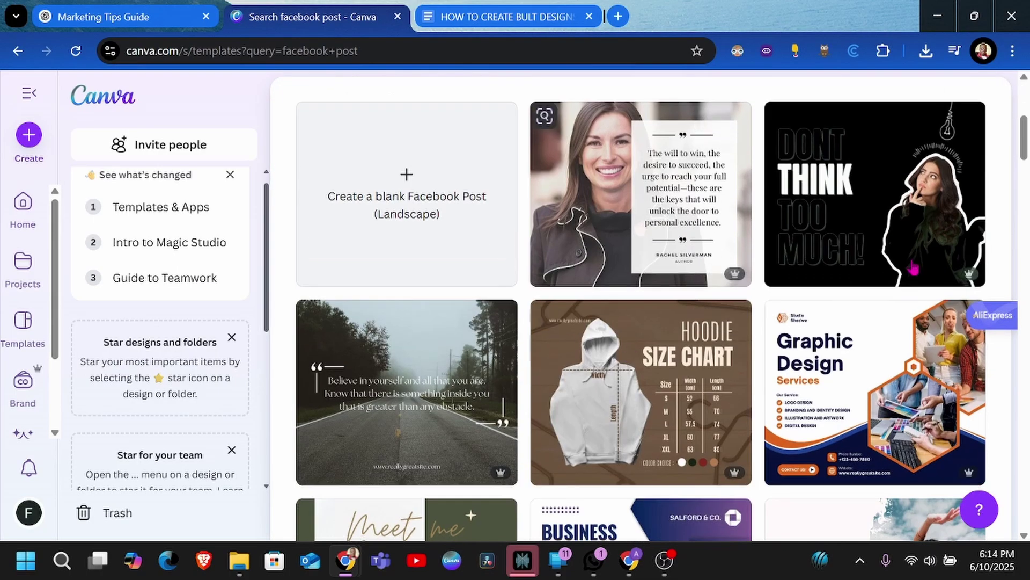
left_click(890, 195)
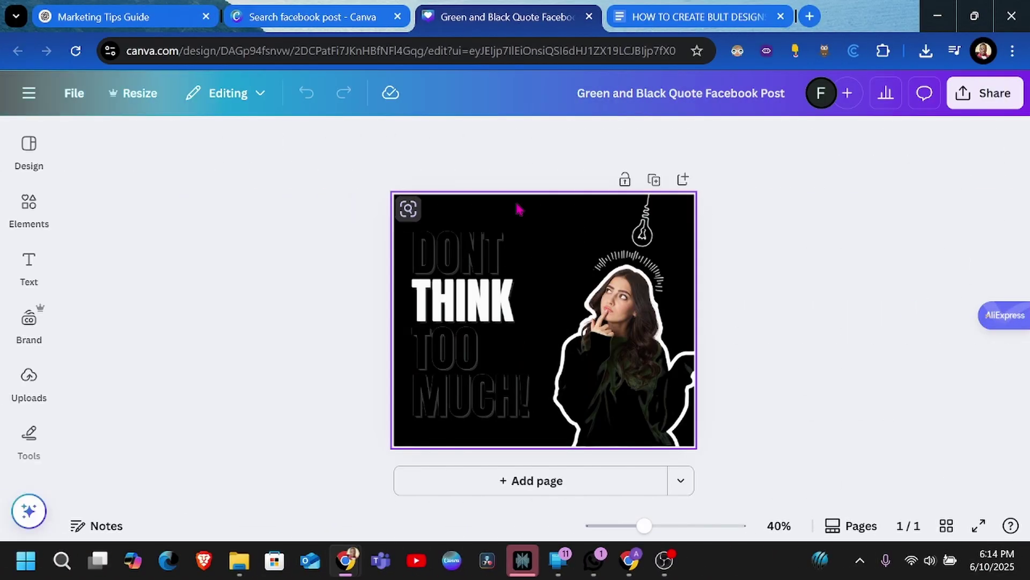
- Add the blue loading-spinner image from Uploads to the post
left_click(518, 210)
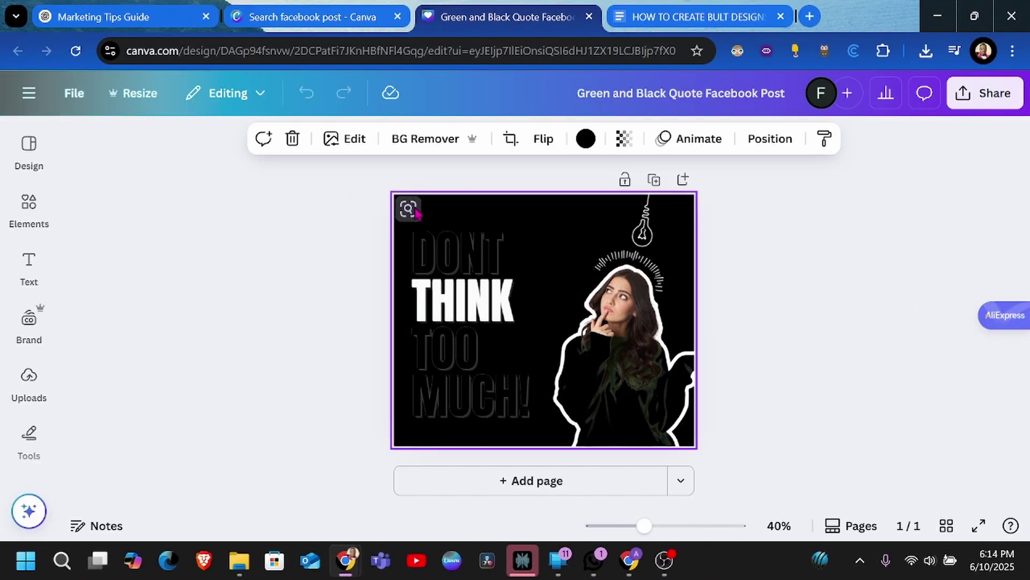
left_click(29, 207)
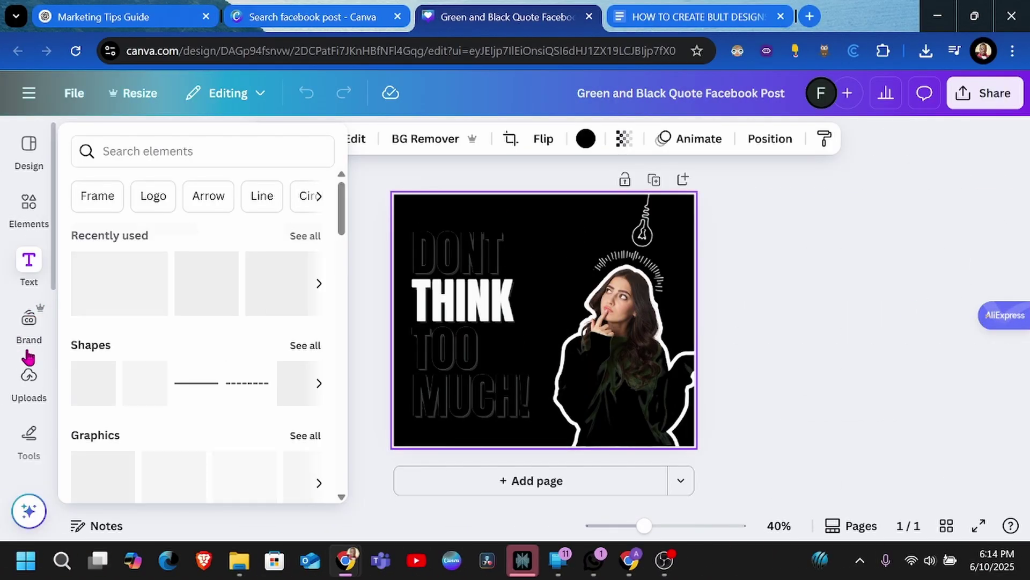
left_click(29, 264)
left_click(30, 325)
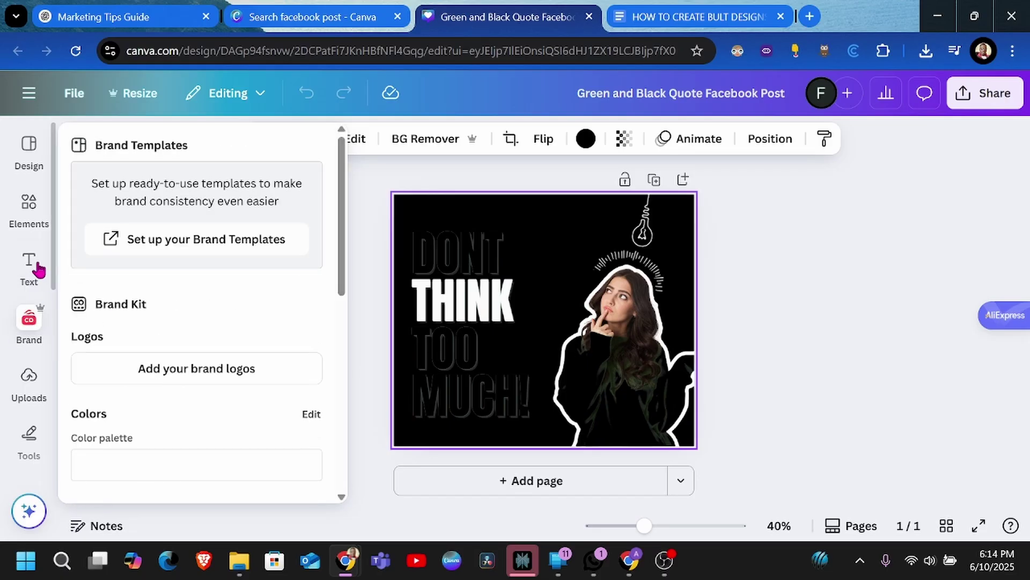
left_click(29, 376)
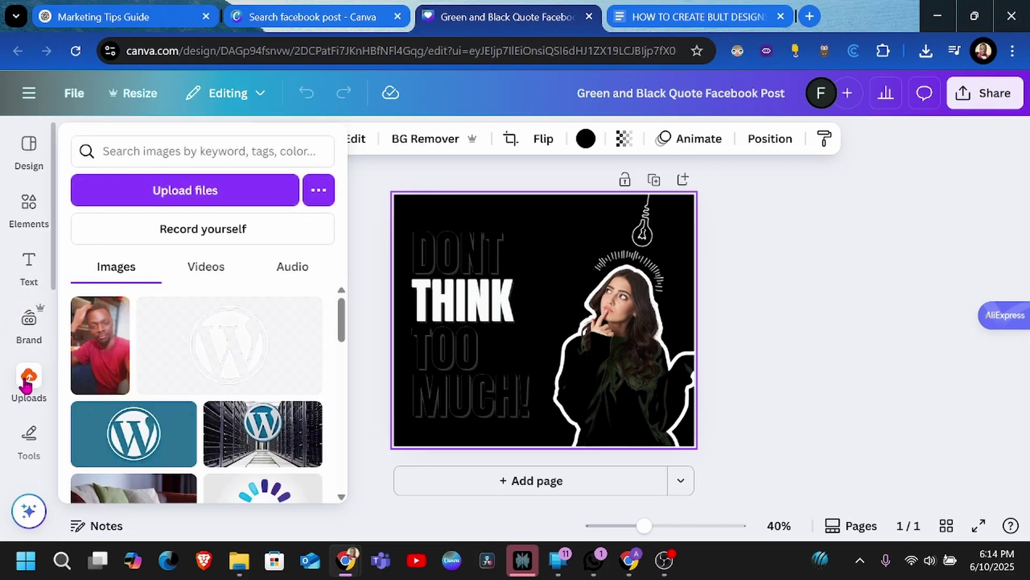
left_click(29, 375)
left_click(29, 375)
scroll(182, 338, "down", 3)
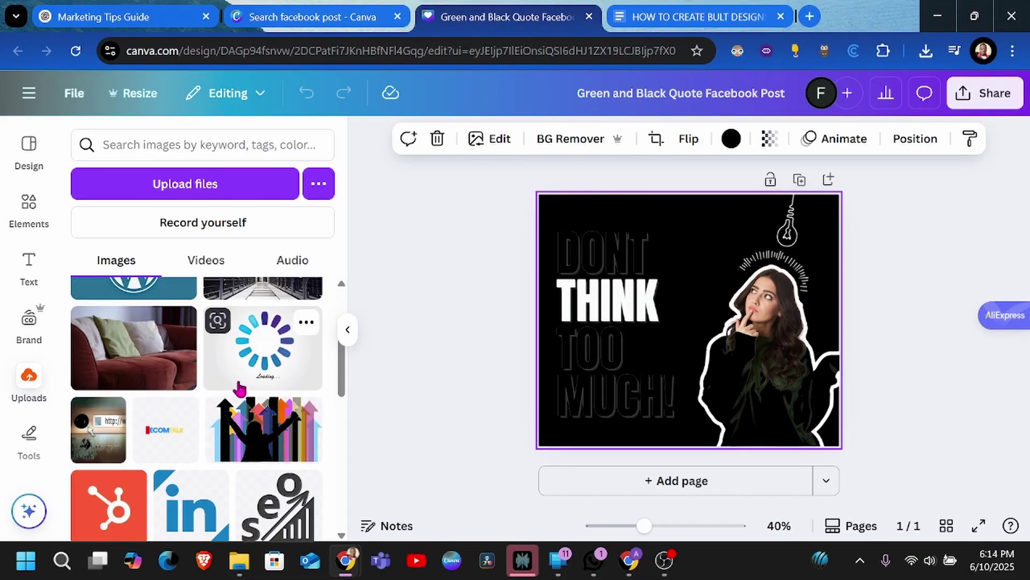
scroll(239, 411, "up", 2)
left_click(252, 443)
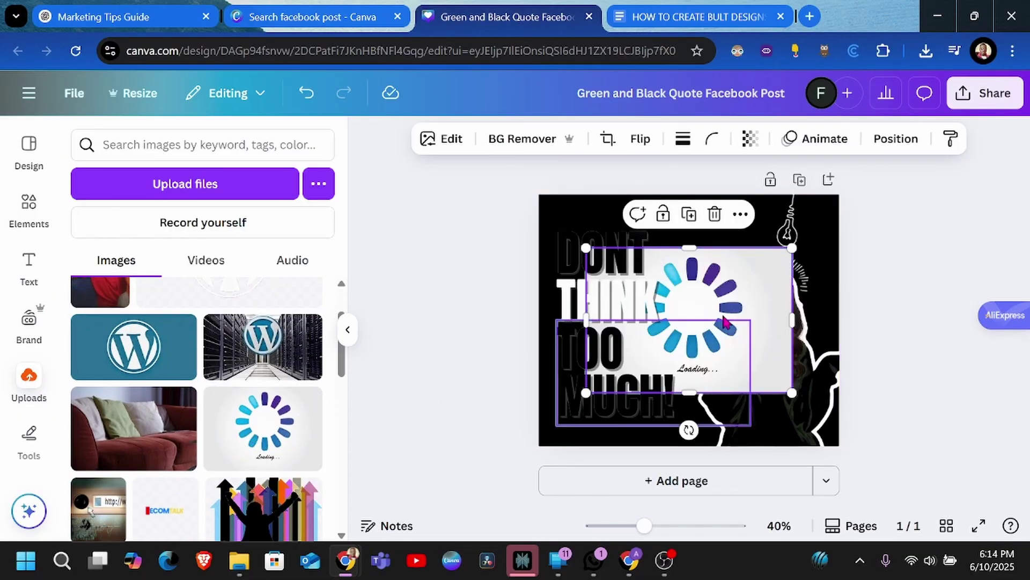
- Remove the spinner's background, shrink it, and place it in the post's top-right corner
left_click(493, 140)
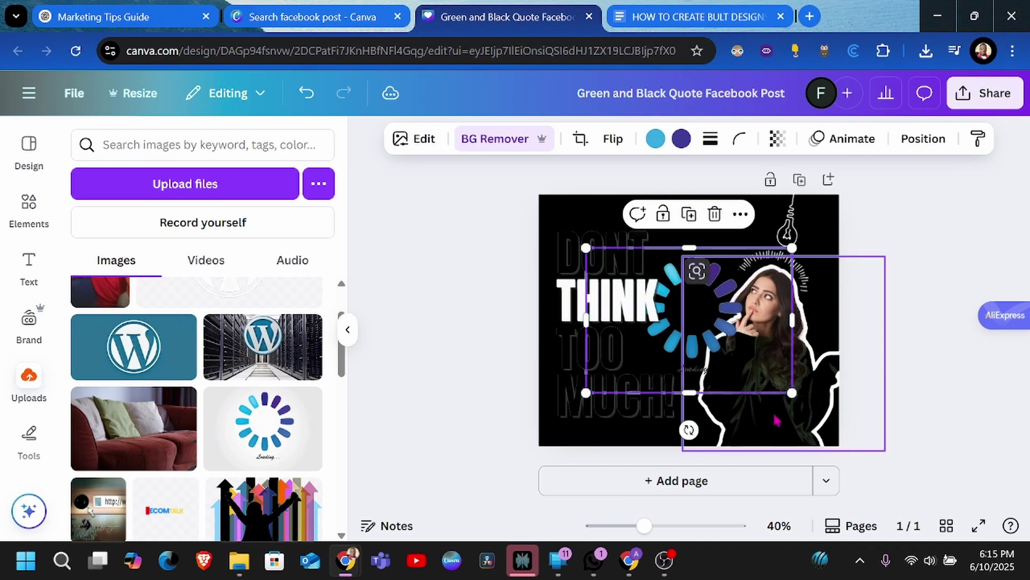
left_click_drag(792, 393, 657, 309)
left_click_drag(625, 271, 812, 222)
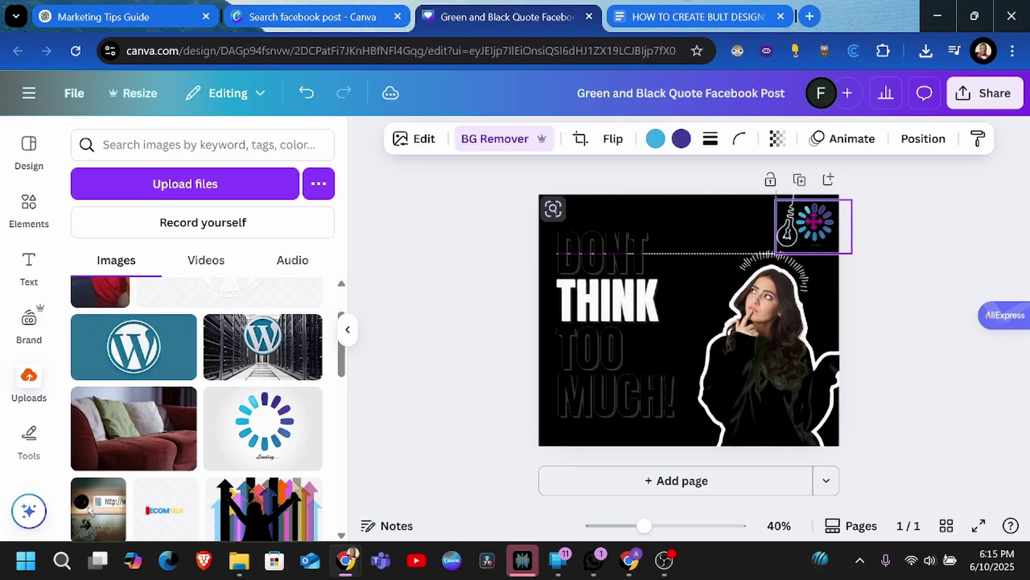
left_click(954, 285)
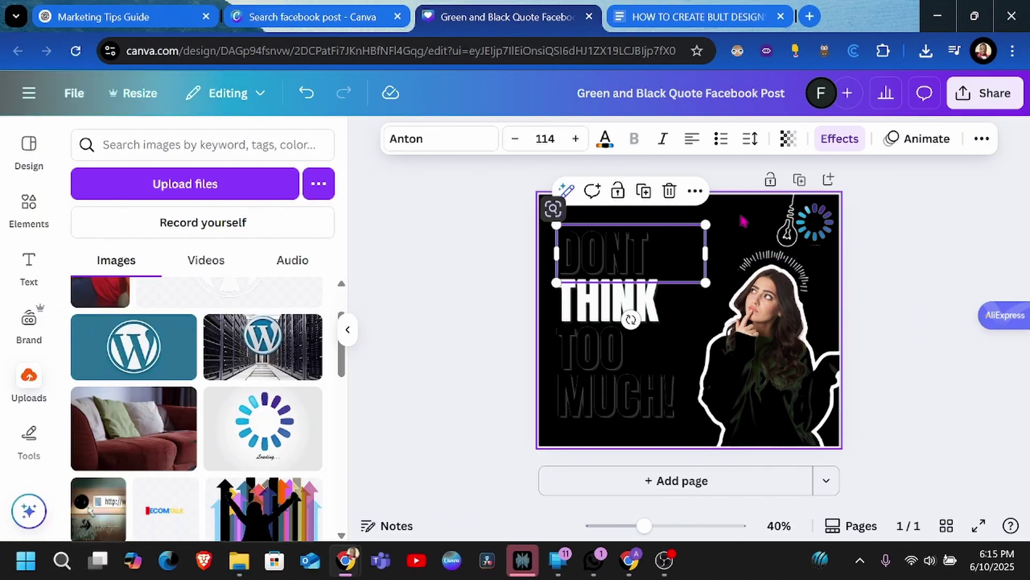
- Search Canva apps for 'bulk create' to find the Bulk create app
left_click(742, 220)
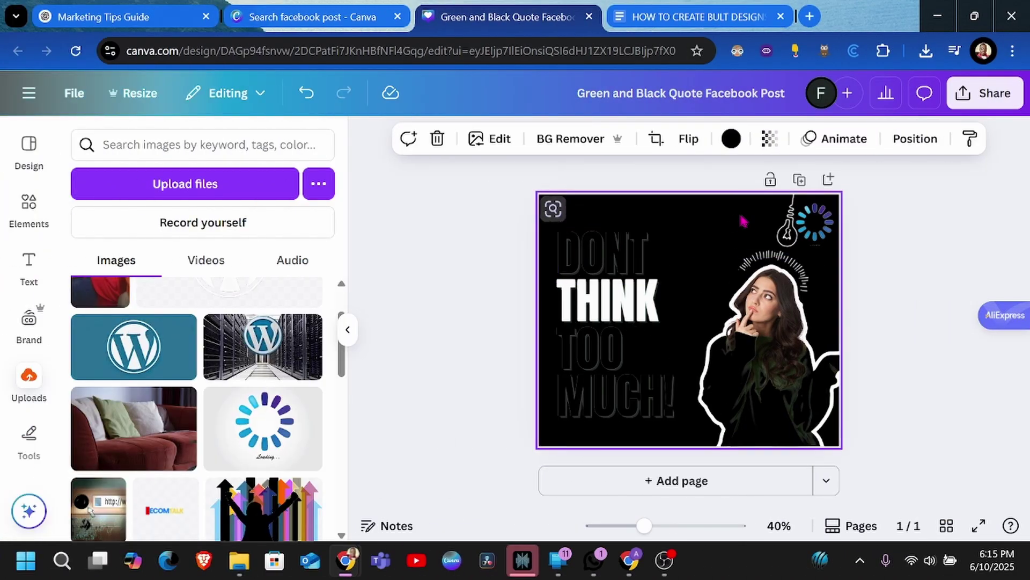
scroll(24, 430, "down", 5)
scroll(24, 448, "down", 3)
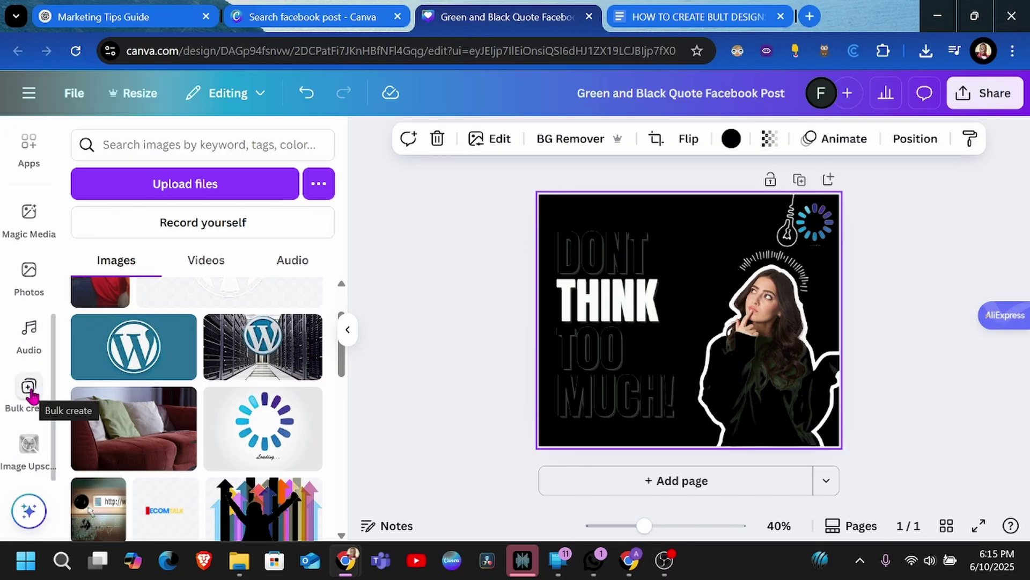
scroll(29, 279, "up", 2)
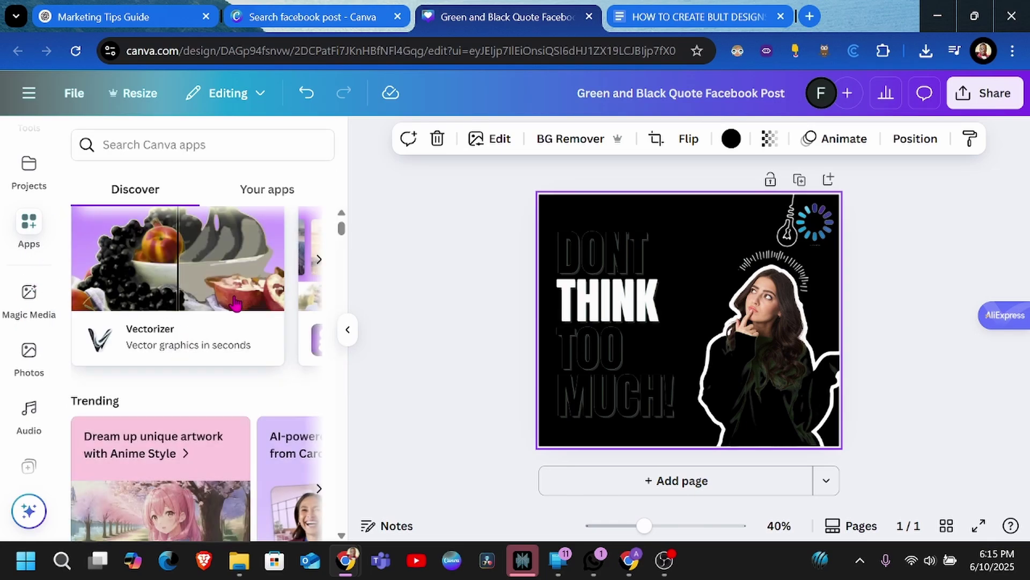
left_click(164, 146)
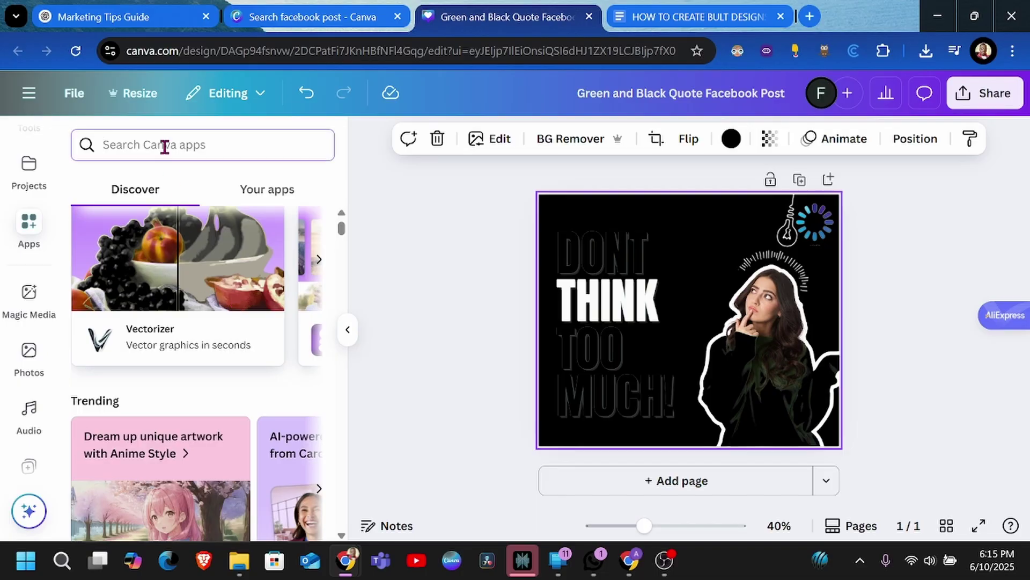
type("bulk create")
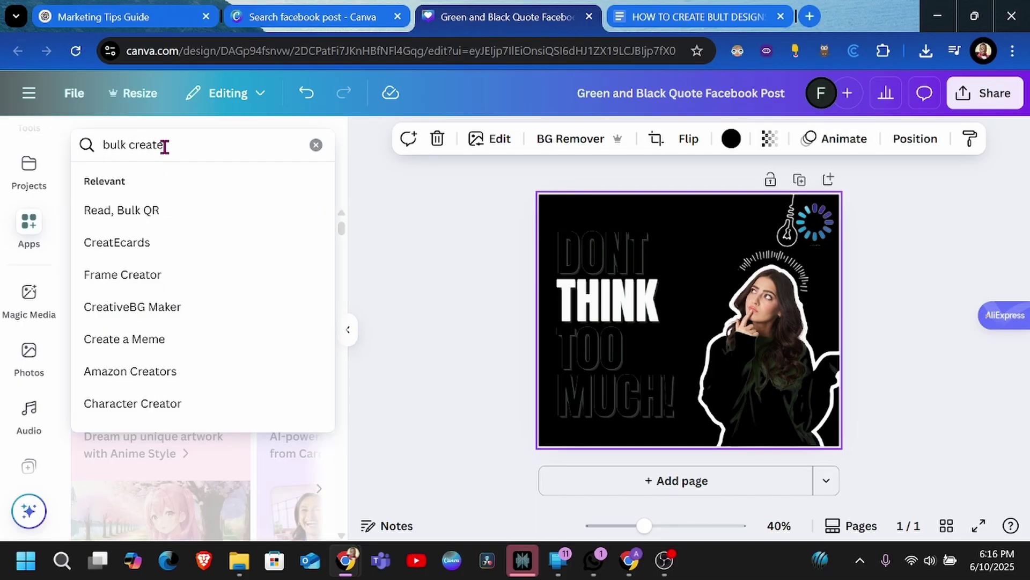
key("Return")
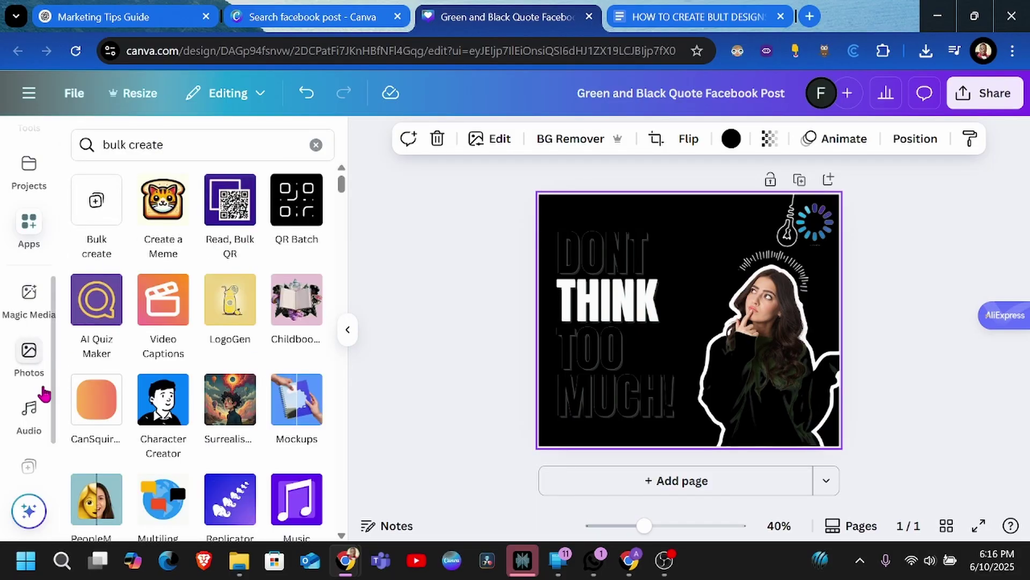
scroll(32, 389, "down", 2)
scroll(27, 410, "up", 1)
- Upload the 50_marketing_tips file as Bulk create's data source
left_click(98, 206)
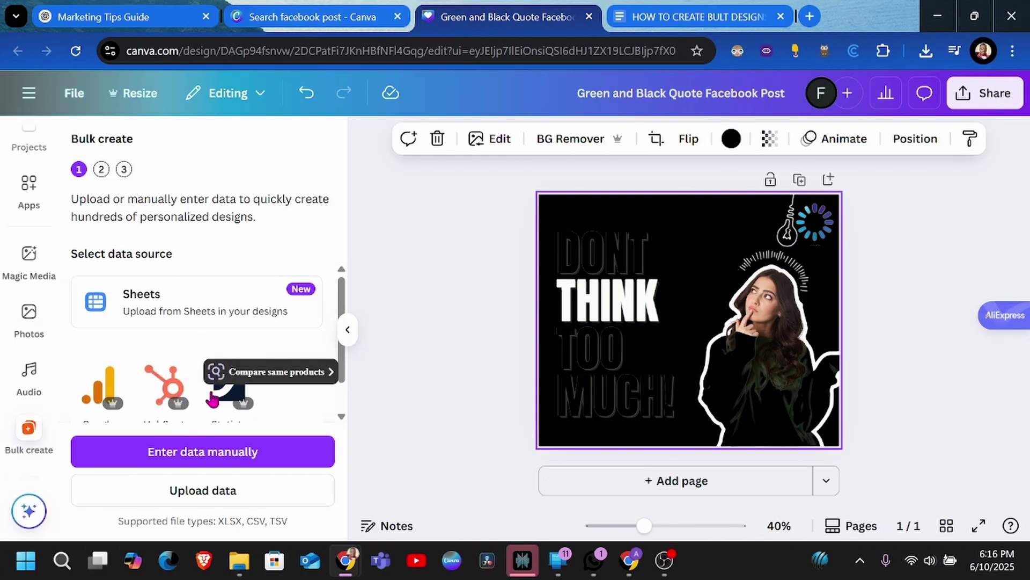
scroll(212, 413, "down", 1)
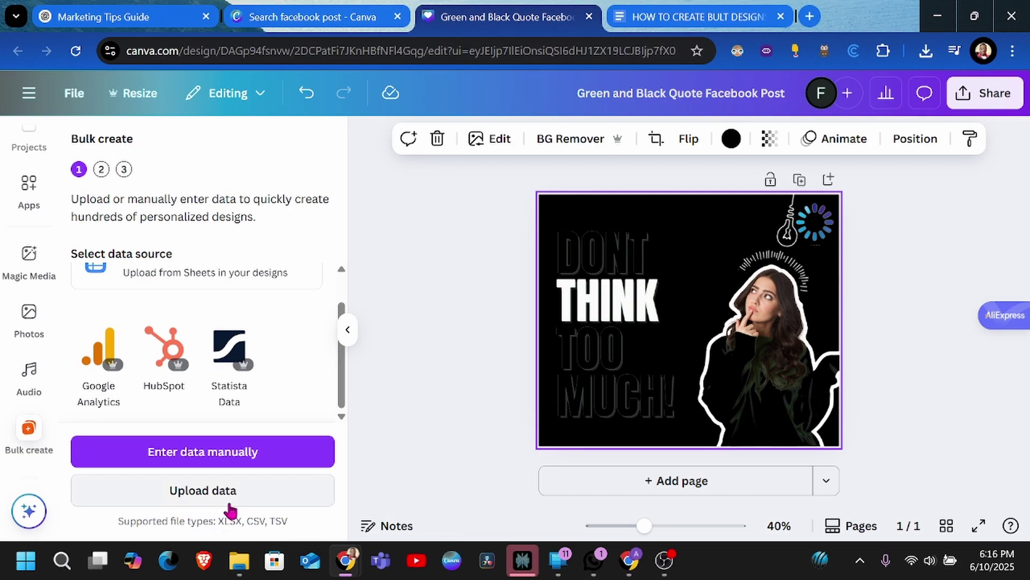
left_click(214, 491)
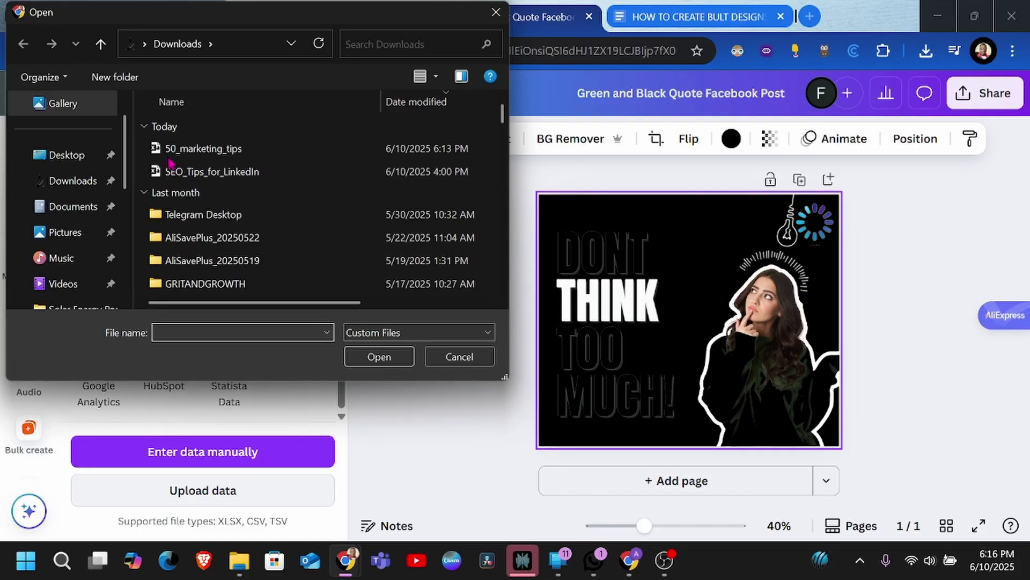
left_click(191, 153)
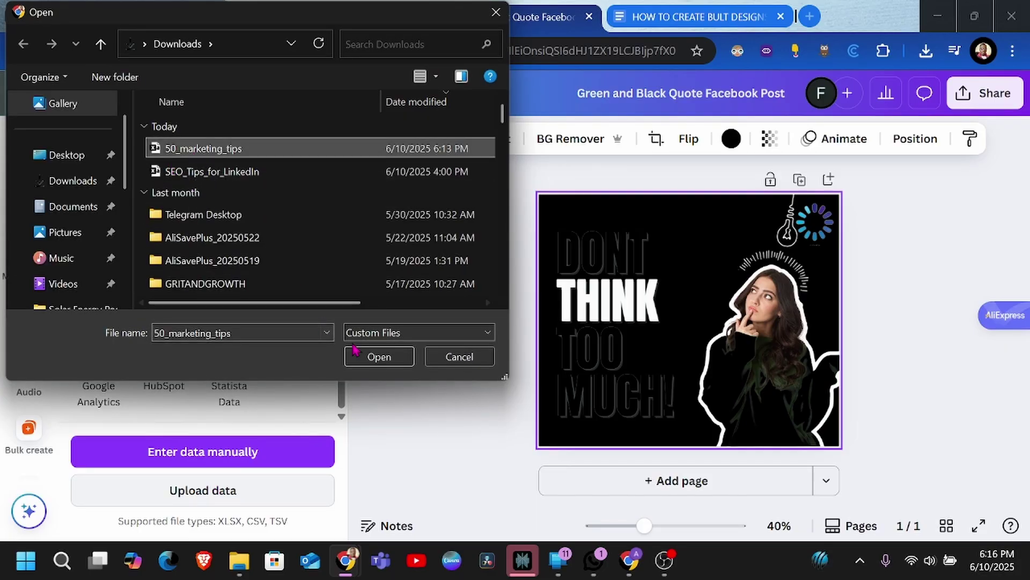
left_click(378, 357)
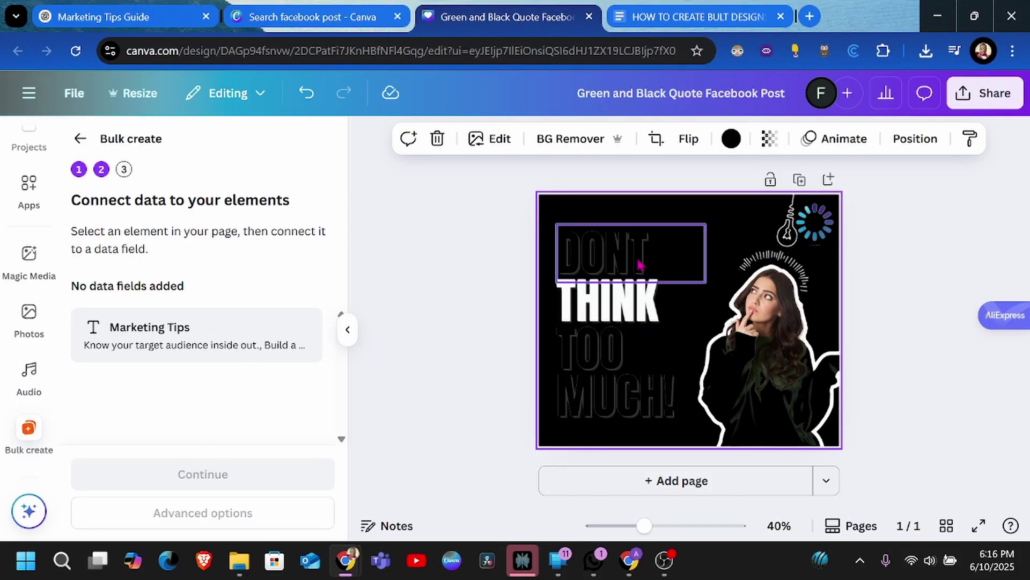
- Delete the DONT and THINK text boxes and move TOO MUCH! up the page
left_click(618, 247)
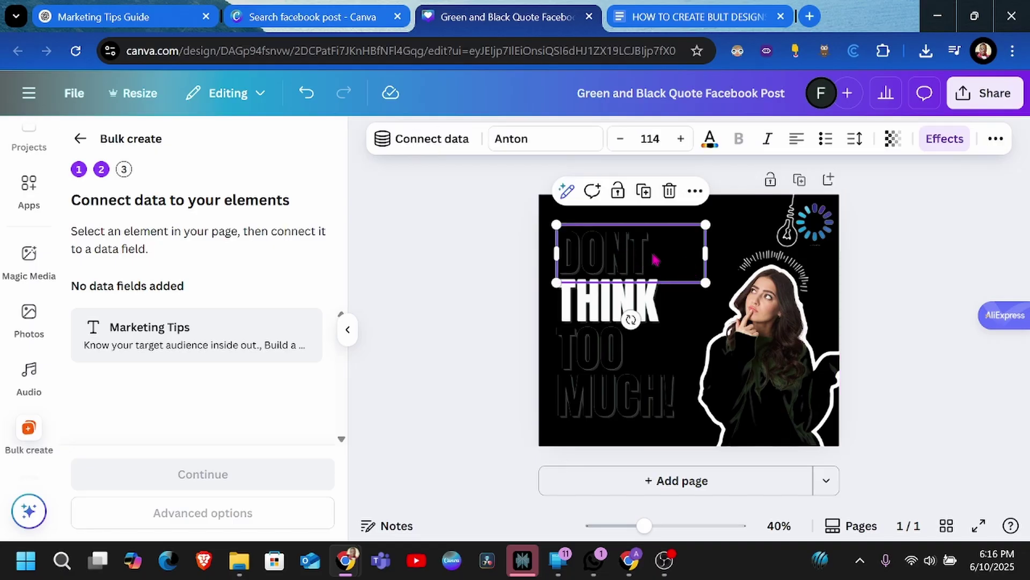
left_click(641, 305)
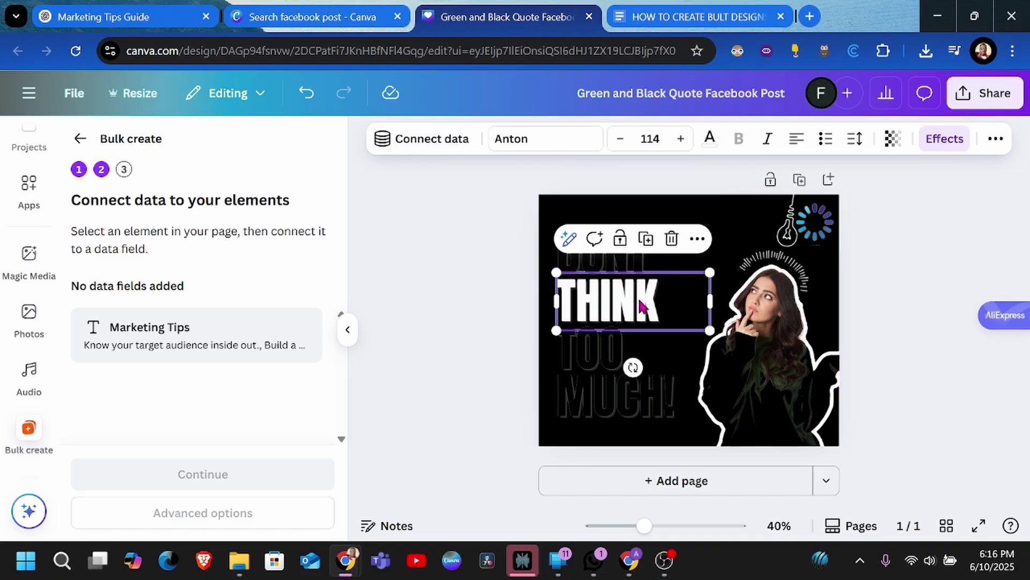
left_click(655, 263)
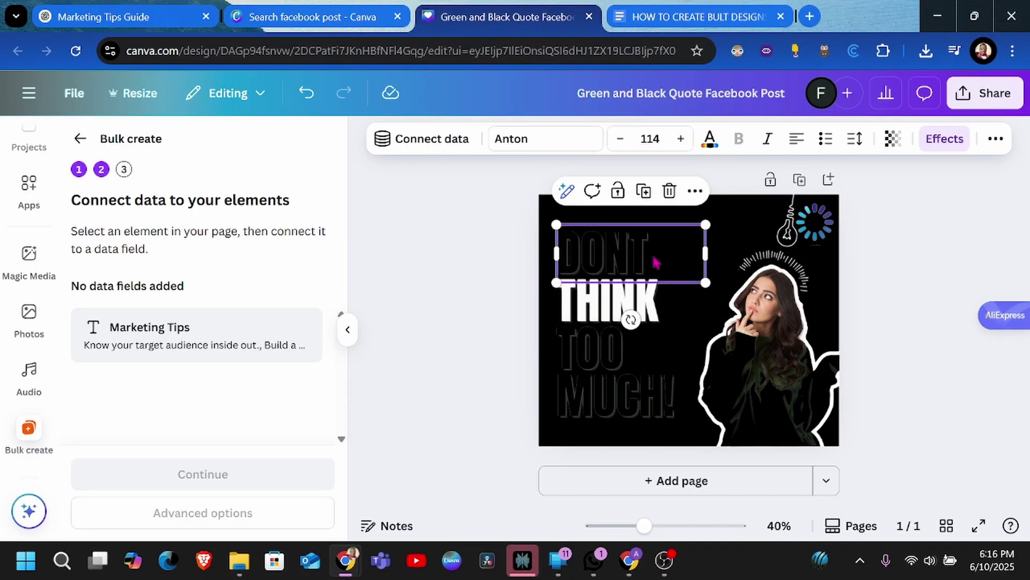
key("Delete")
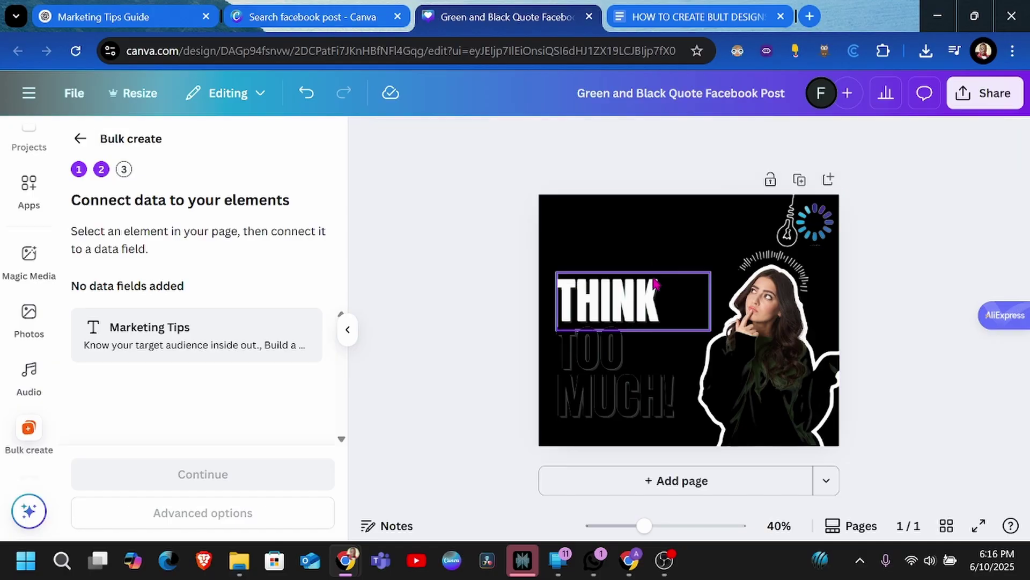
left_click(630, 306)
key("Delete")
left_click_drag(605, 330, 611, 293)
- Connect the TOO MUCH! text box to the Marketing Tips data field
double_click(651, 284)
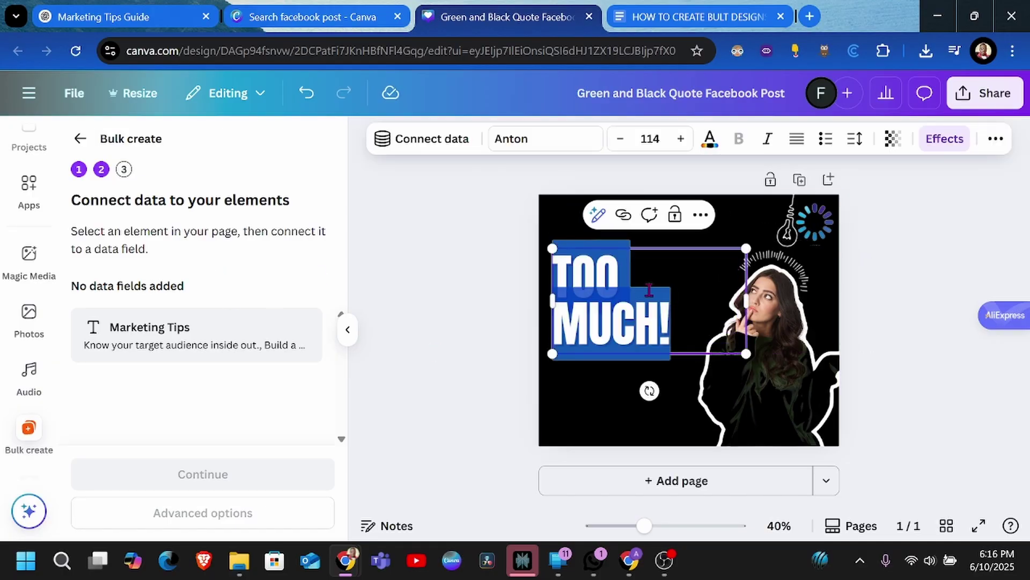
left_click(689, 257)
left_click(692, 271)
left_click(696, 277)
left_click(420, 139)
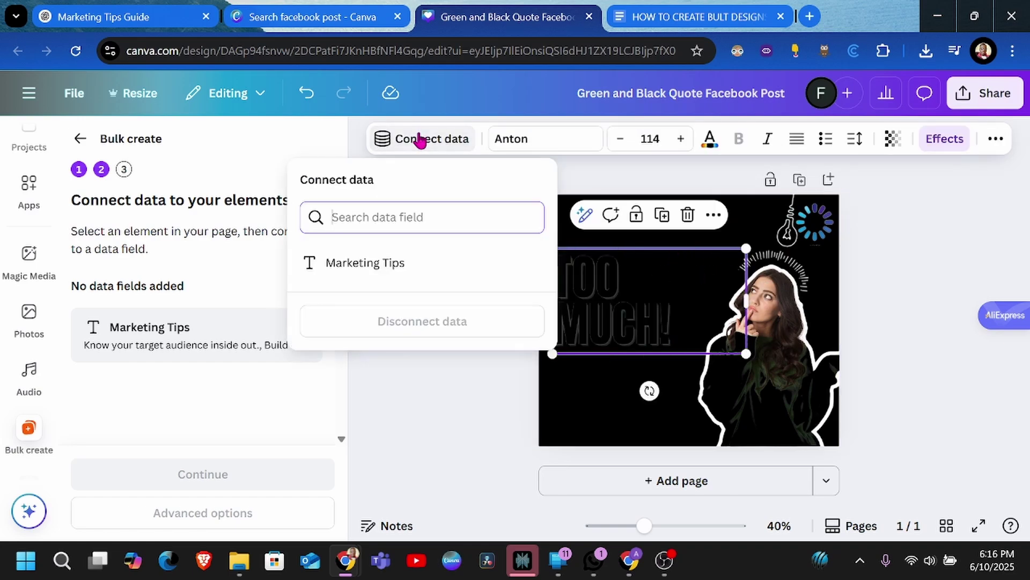
left_click(344, 266)
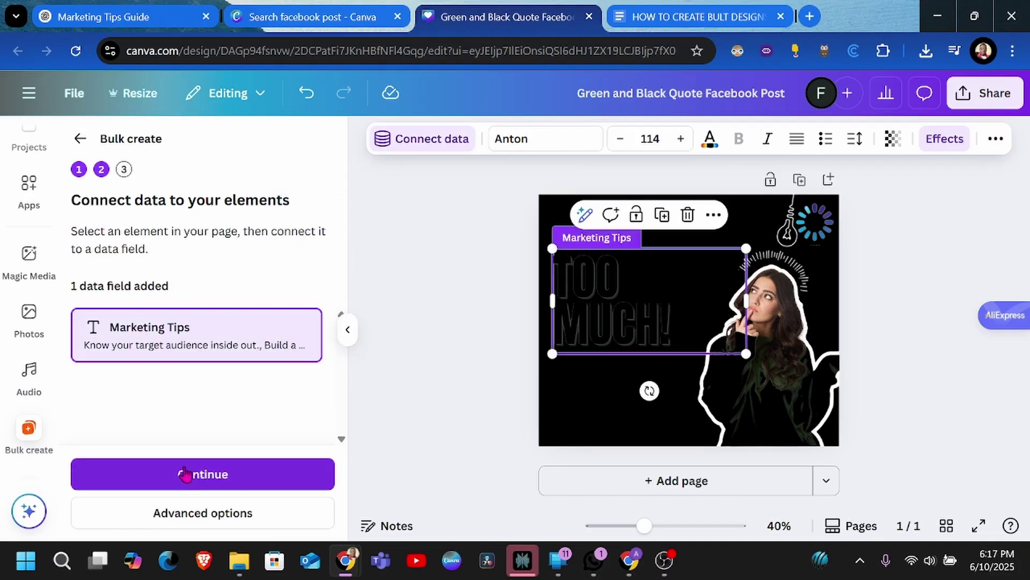
- Apply all 50 data rows and generate 50 designs
left_click(217, 475)
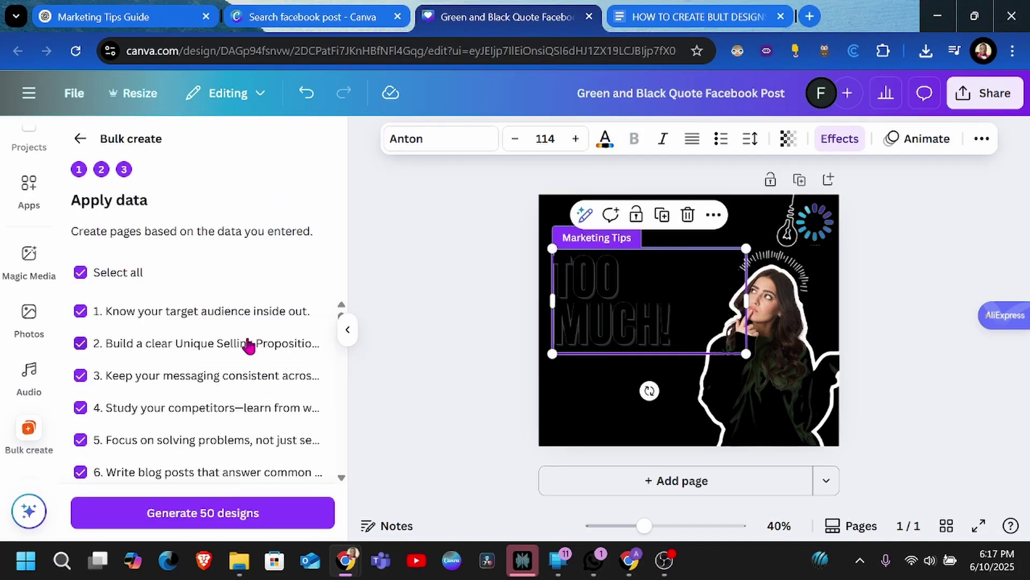
scroll(244, 346, "down", 6)
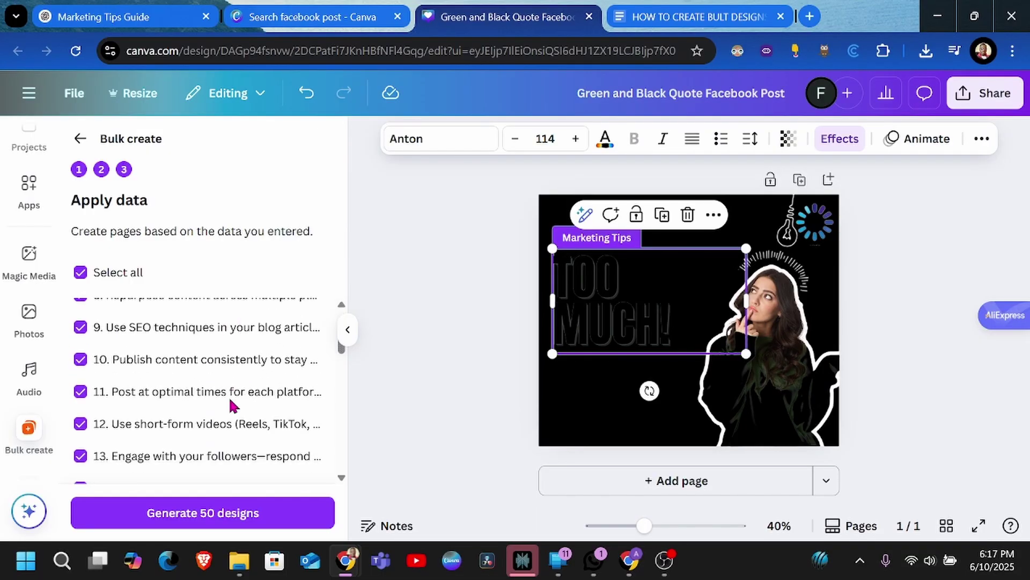
left_click(197, 516)
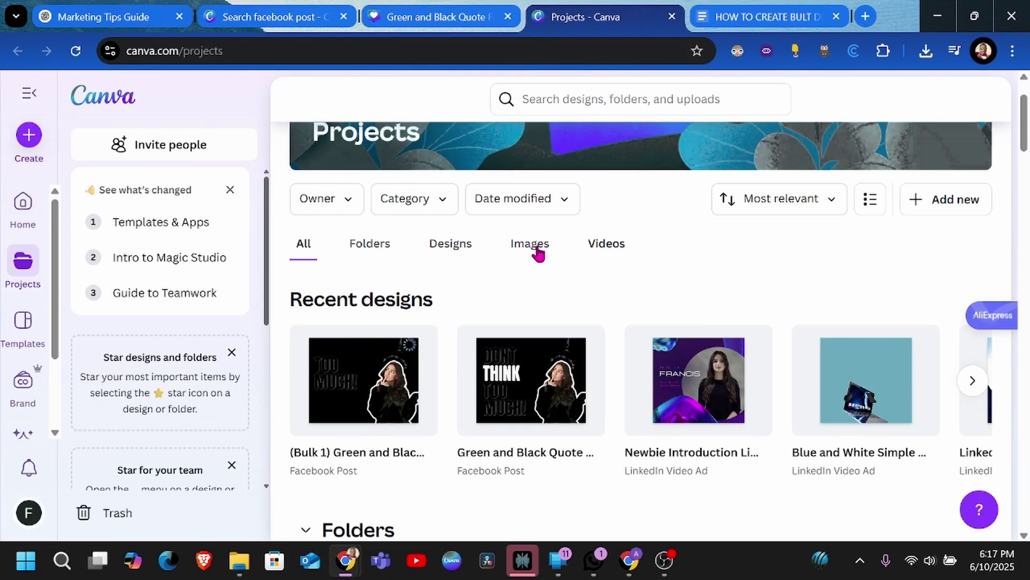
- Open the (Bulk 1) Green and Black design from Recent designs
scroll(538, 253, "down", 3)
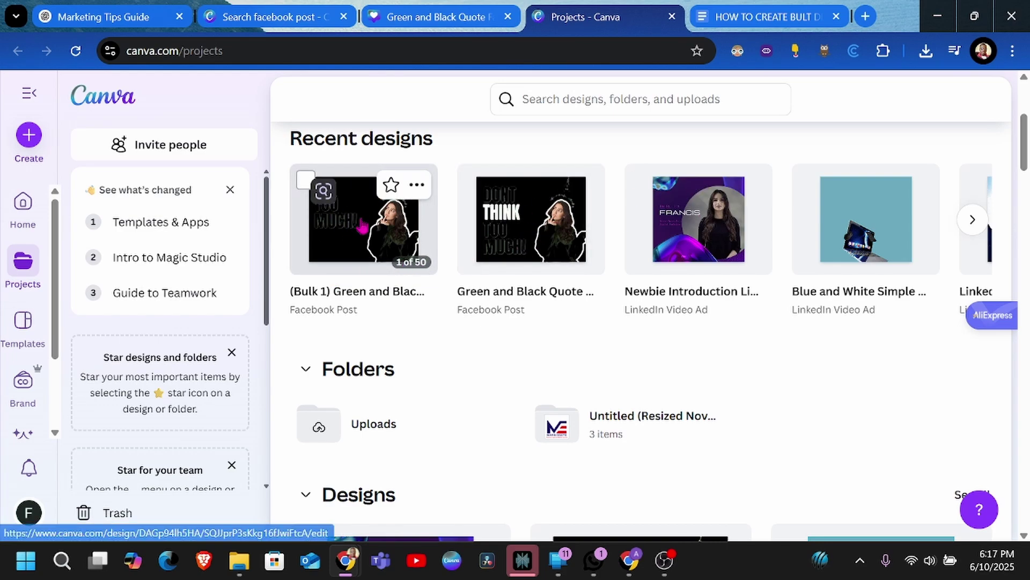
left_click(362, 225)
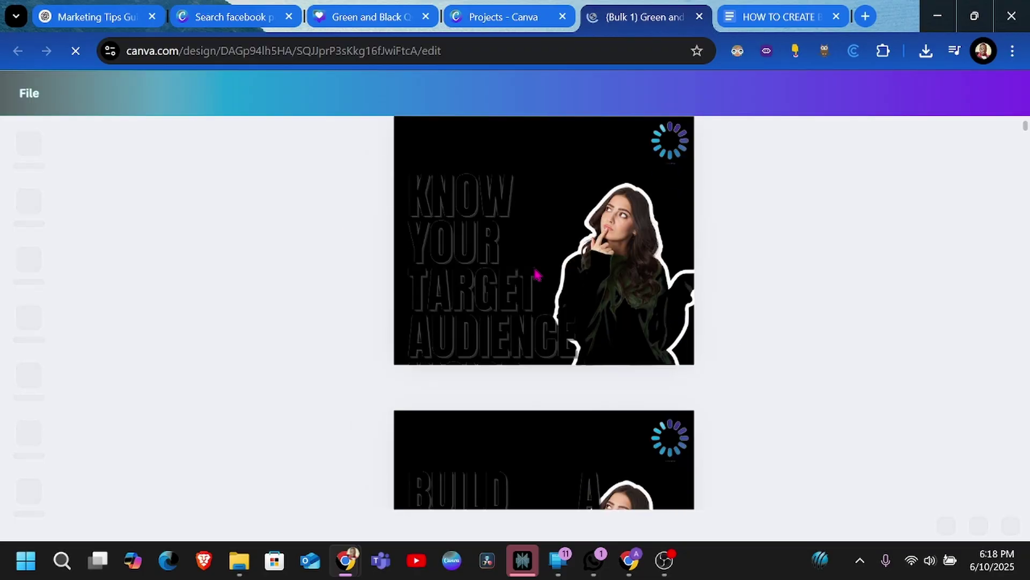
- Return to the ChatGPT Marketing Tips chat and scroll up to the list's General Strategy start
left_click(84, 15)
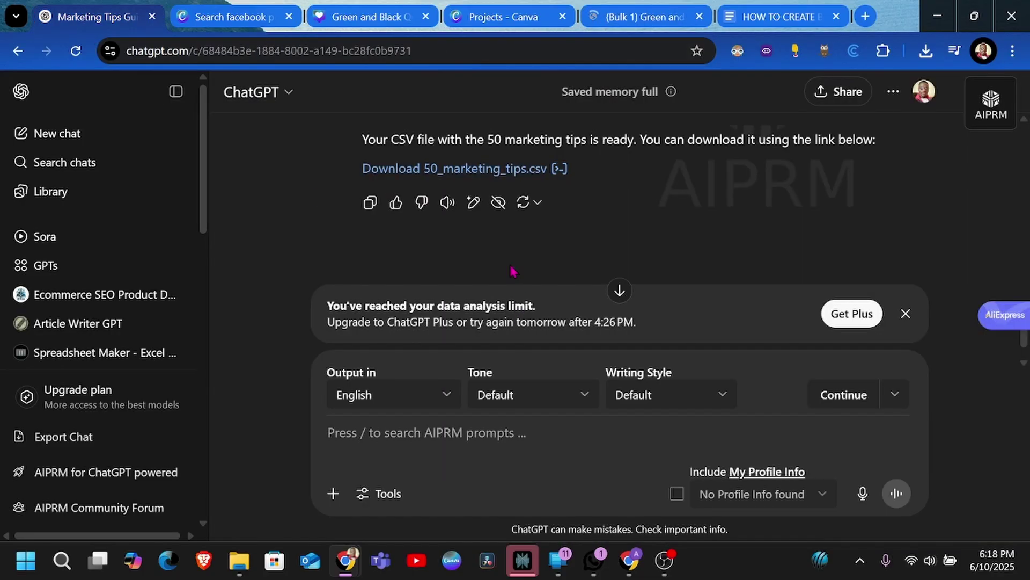
scroll(557, 209, "up", 3)
scroll(557, 208, "up", 15)
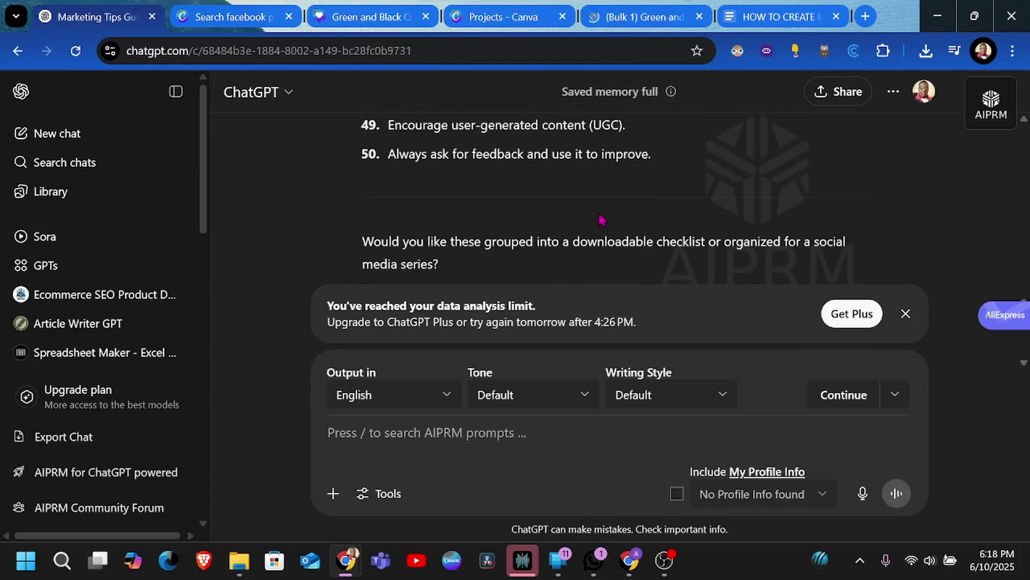
scroll(601, 219, "up", 10)
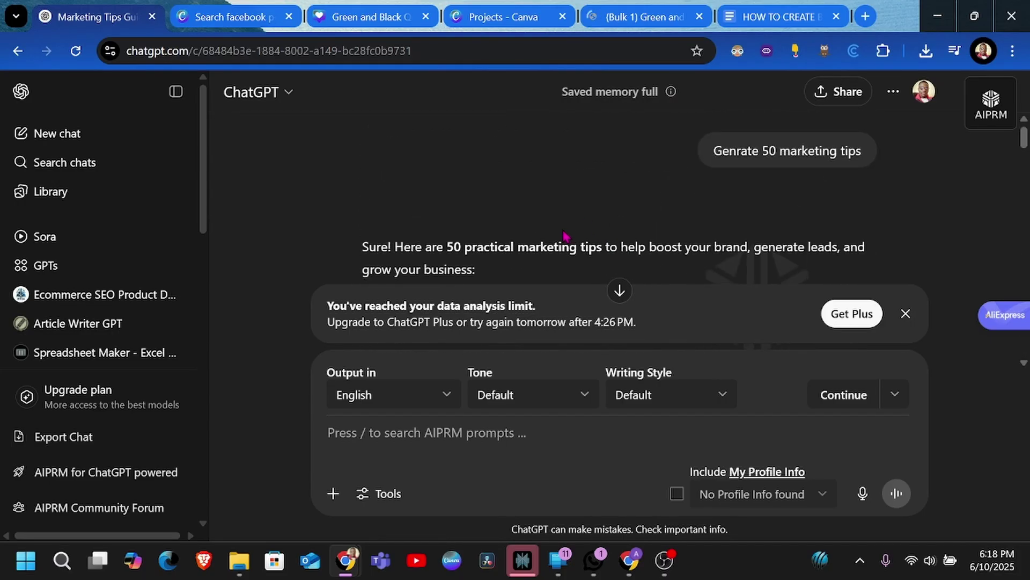
scroll(483, 217, "down", 3)
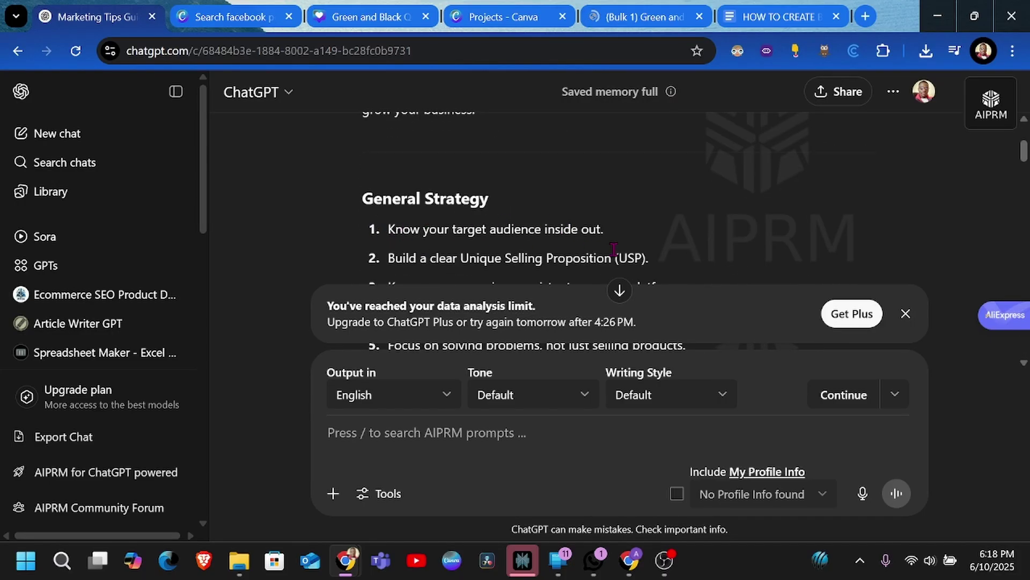
- Back in Canva, set page 1's KNOW YOUR TARGET AUDIENCE headline to font size 50
left_click(636, 18)
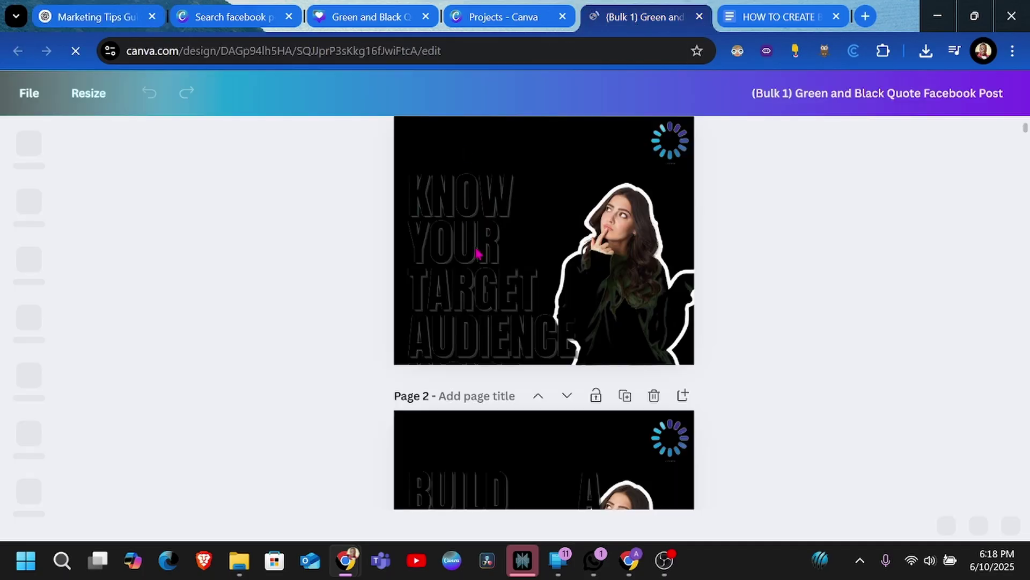
left_click(467, 220)
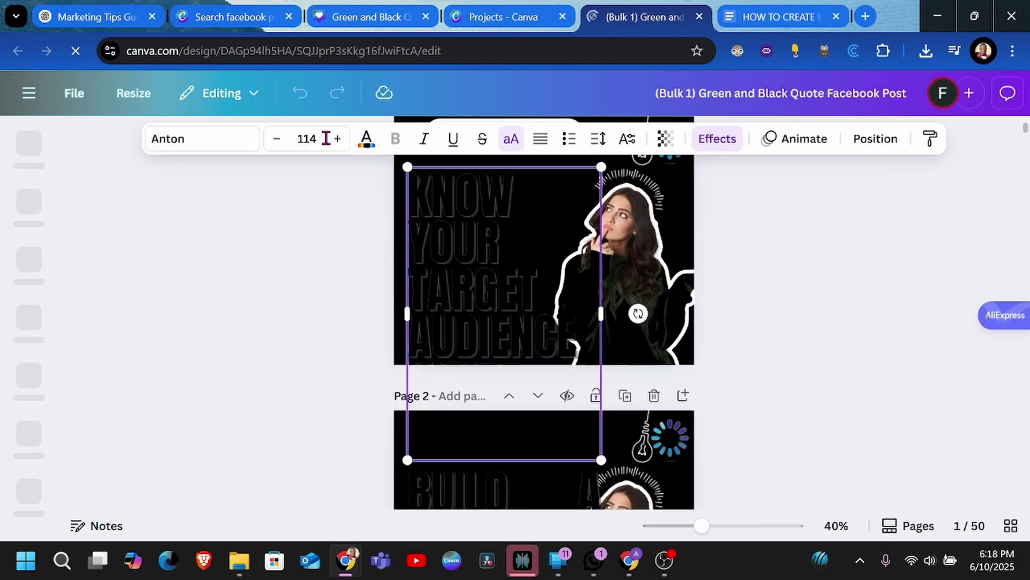
left_click(296, 137)
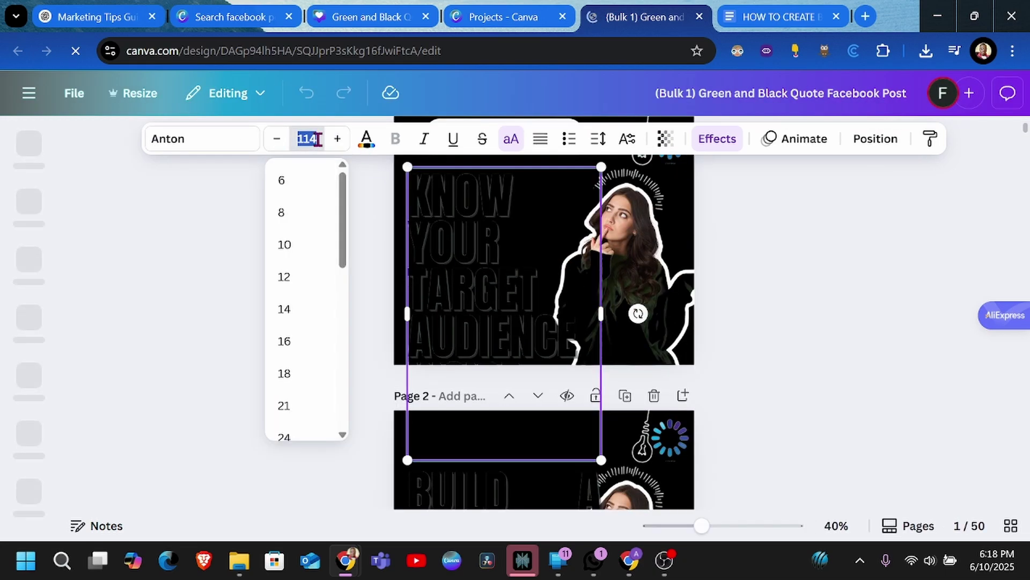
type("15")
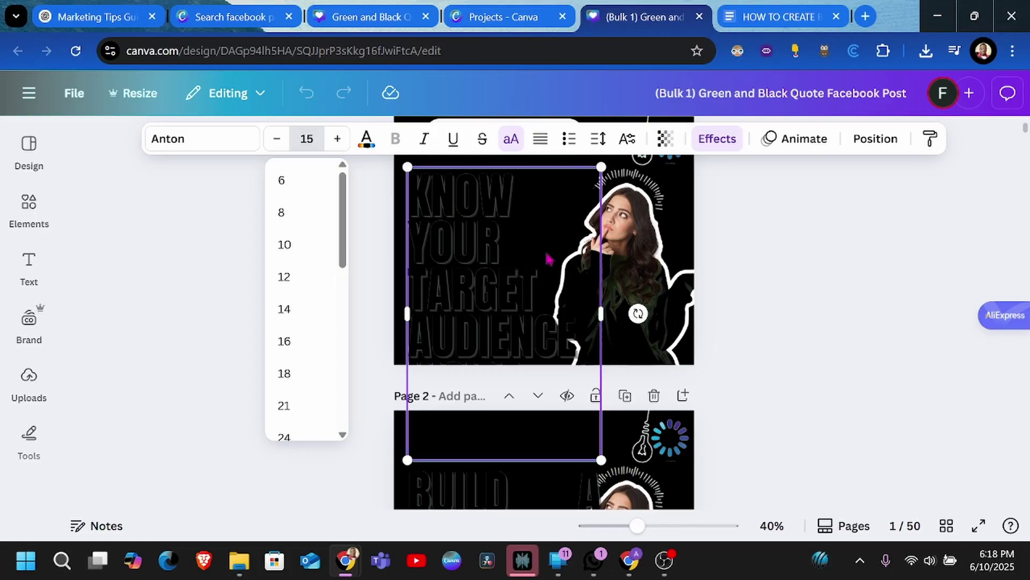
type("50")
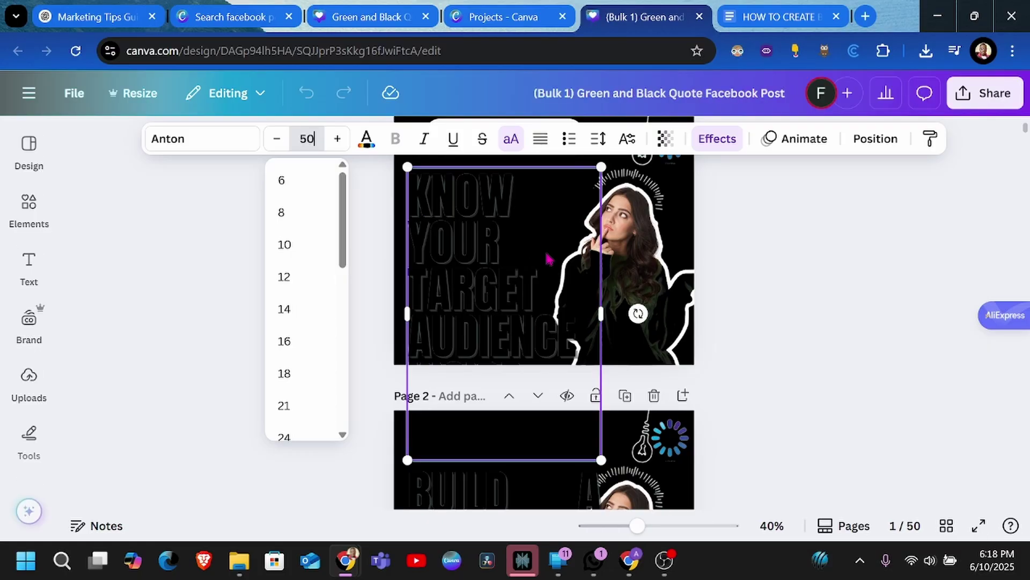
key("Return")
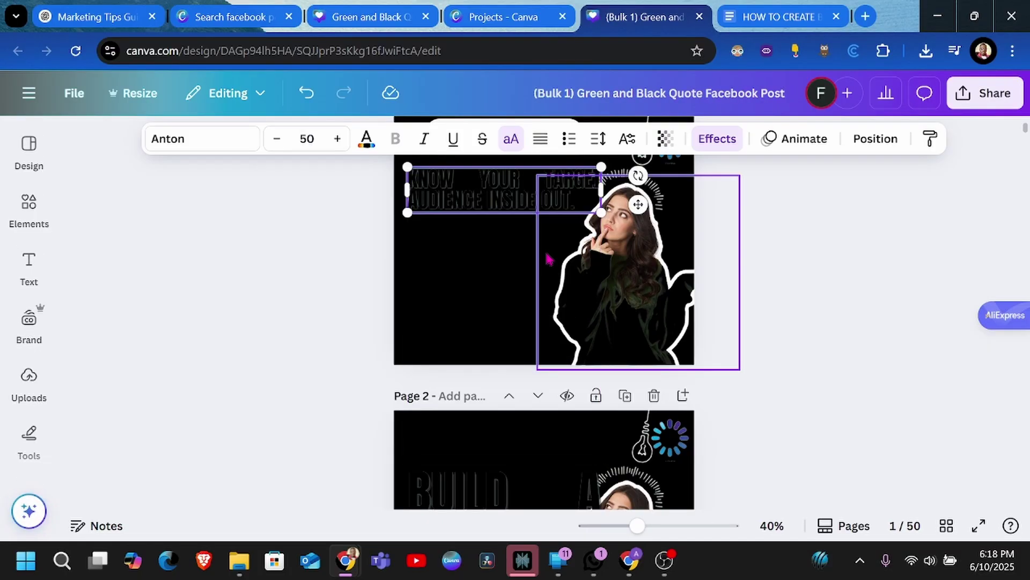
- Narrow the headline box, scale the text to about 78.3 and shift it slightly lower
left_click_drag(601, 190, 544, 327)
left_click(814, 284)
left_click_drag(492, 257, 488, 274)
left_click(748, 263)
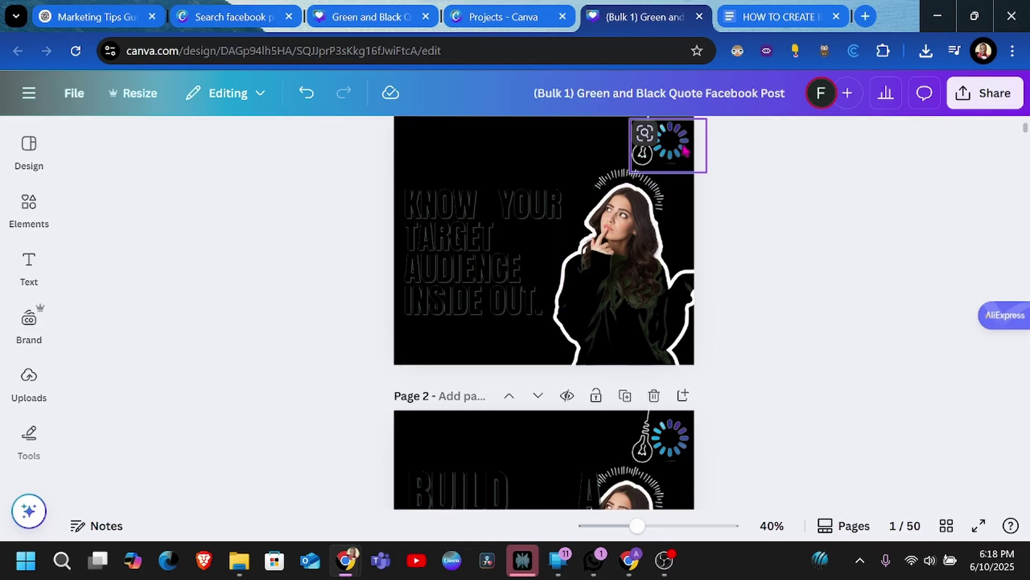
- Set page 2's USP headline to font size 55
left_click(626, 288)
left_click(471, 258)
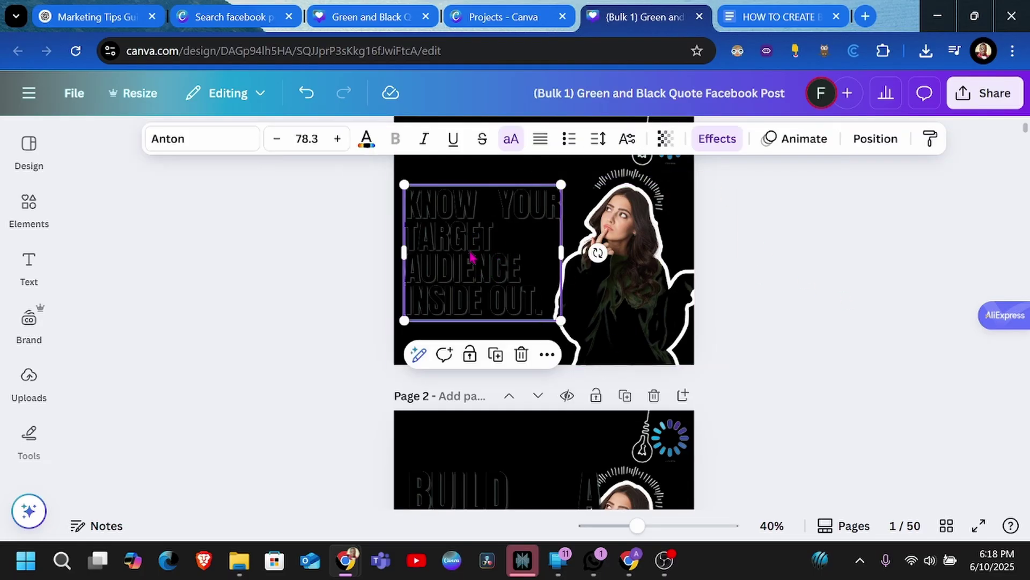
scroll(798, 285, "down", 8)
scroll(512, 331, "up", 3)
left_click(496, 323)
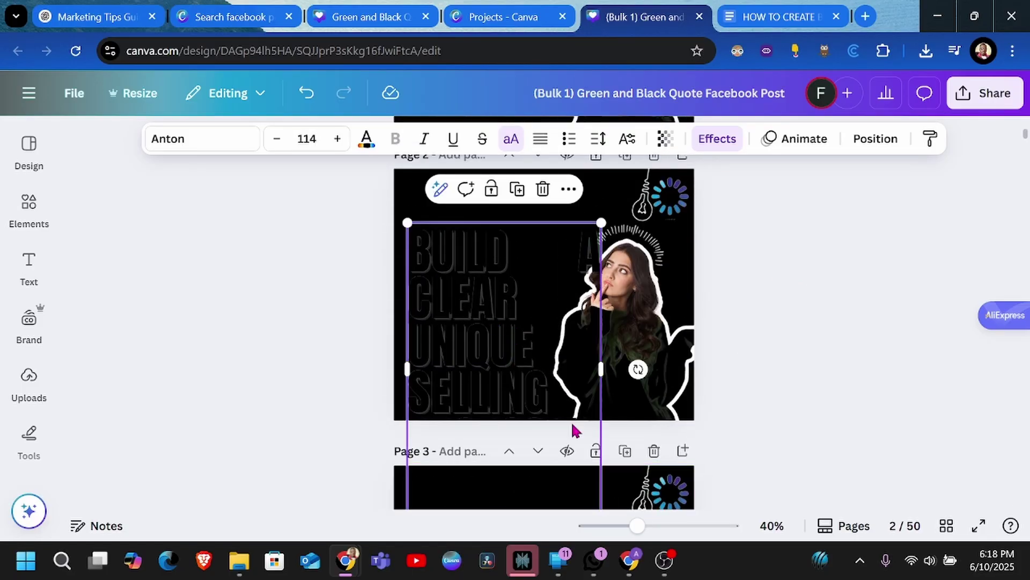
left_click(295, 139)
type("55")
key("Return")
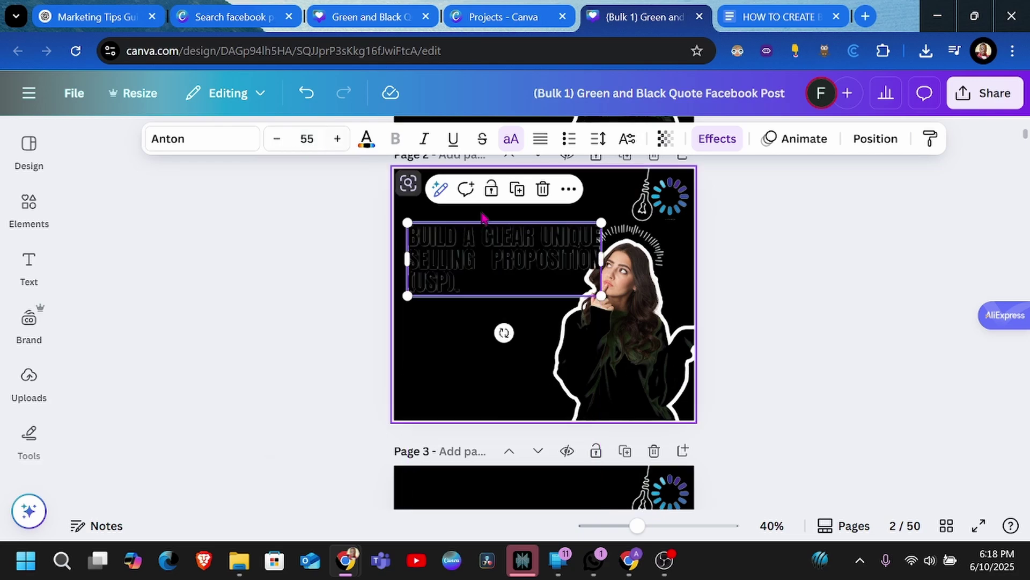
- Narrow the page 2 headline so the USP tip wraps to five lines beside the woman
left_click(611, 266)
left_click(589, 278)
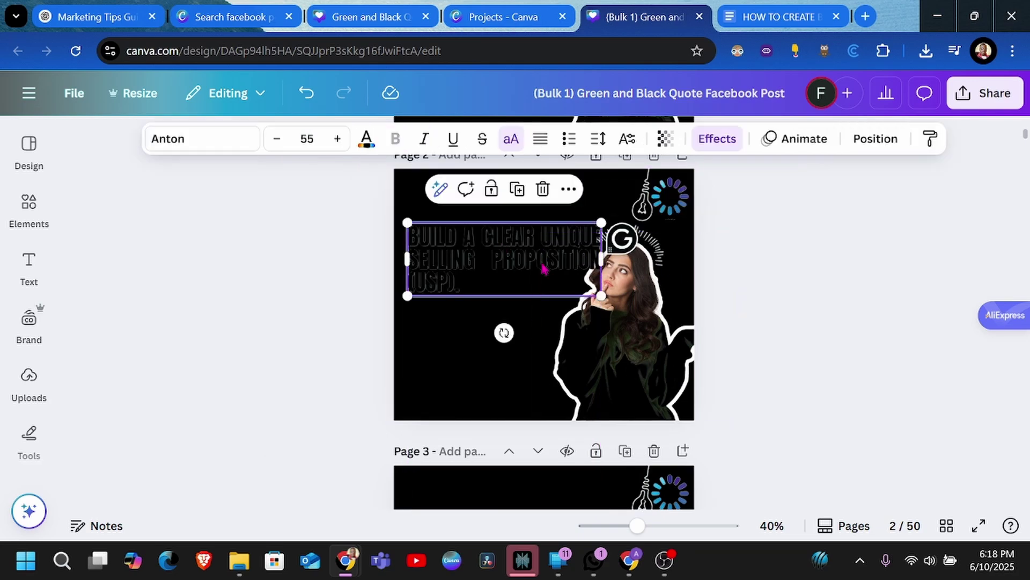
left_click_drag(601, 262, 541, 263)
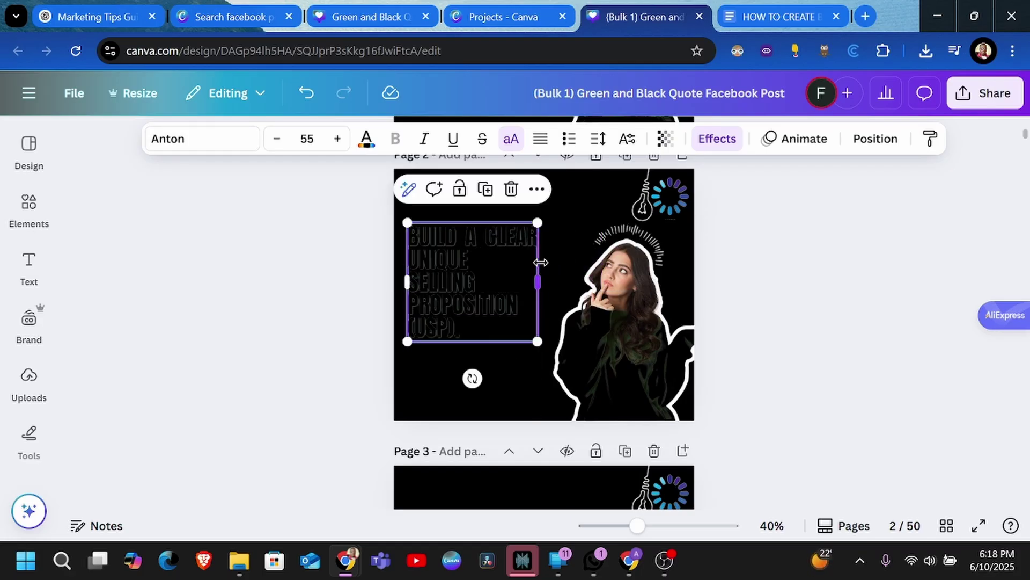
left_click(361, 18)
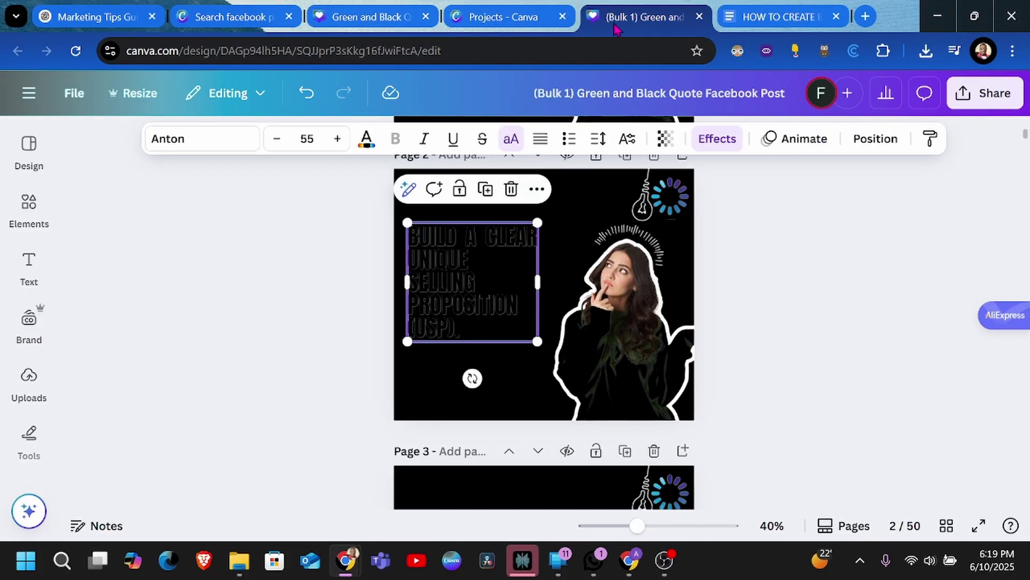
left_click(625, 20)
scroll(544, 321, "down", 10)
scroll(543, 321, "down", 20)
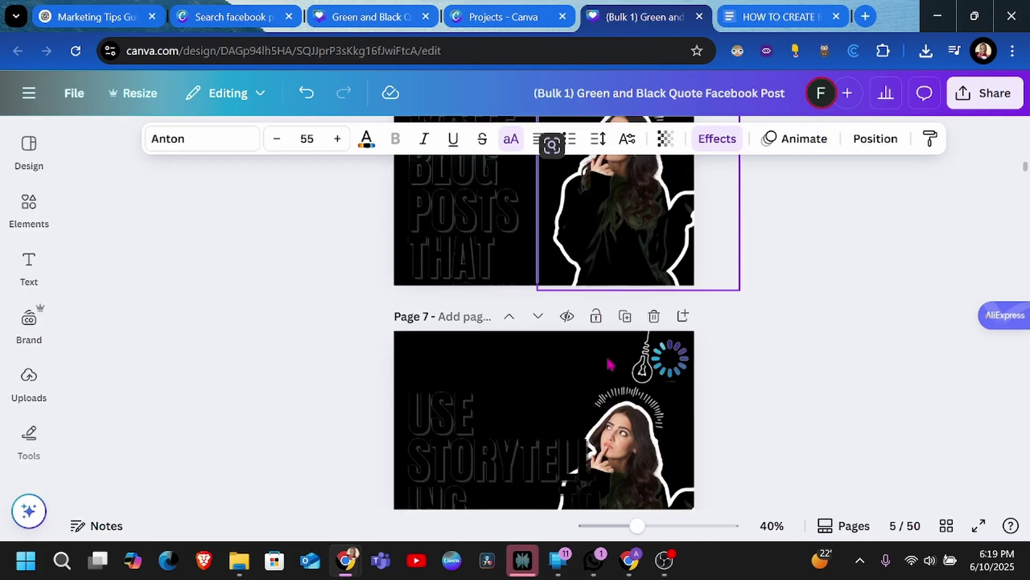
scroll(617, 378, "down", 20)
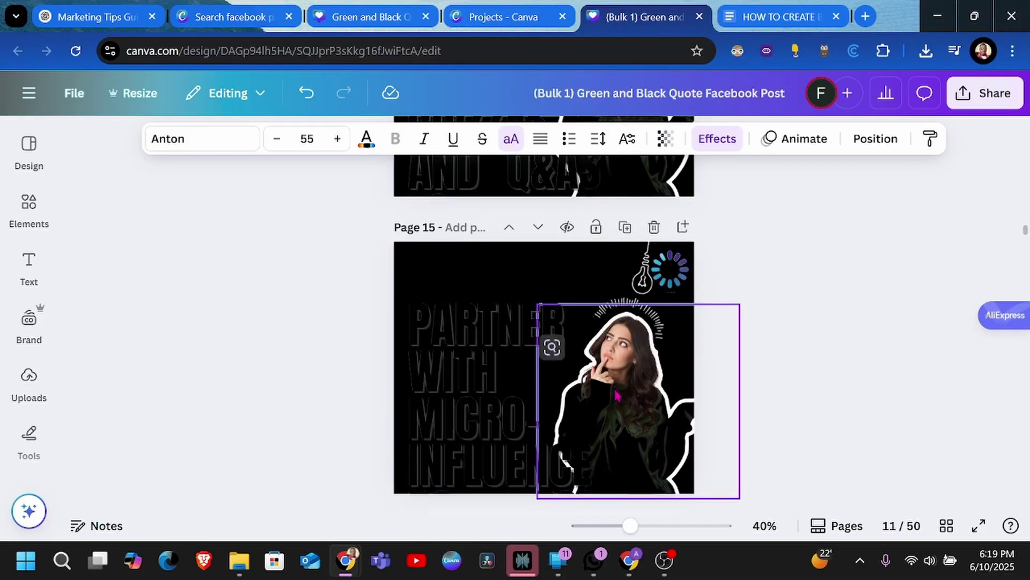
scroll(649, 383, "down", 3)
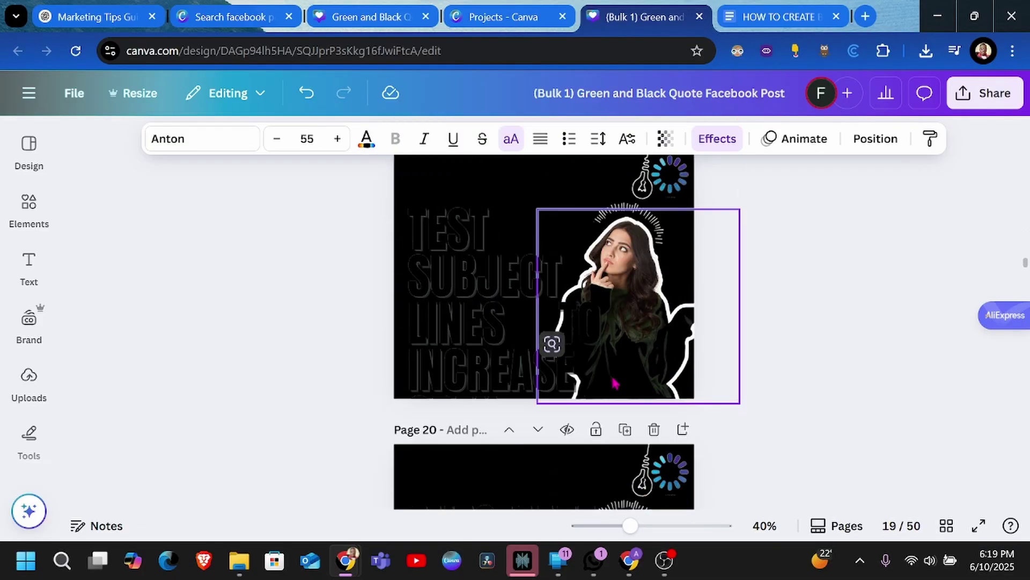
left_click(596, 234)
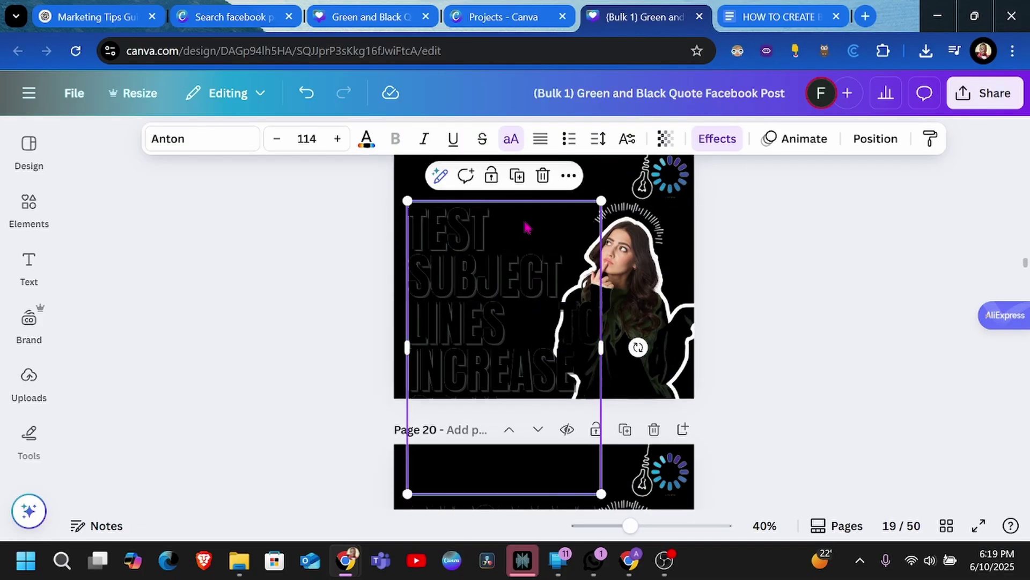
left_click(651, 272)
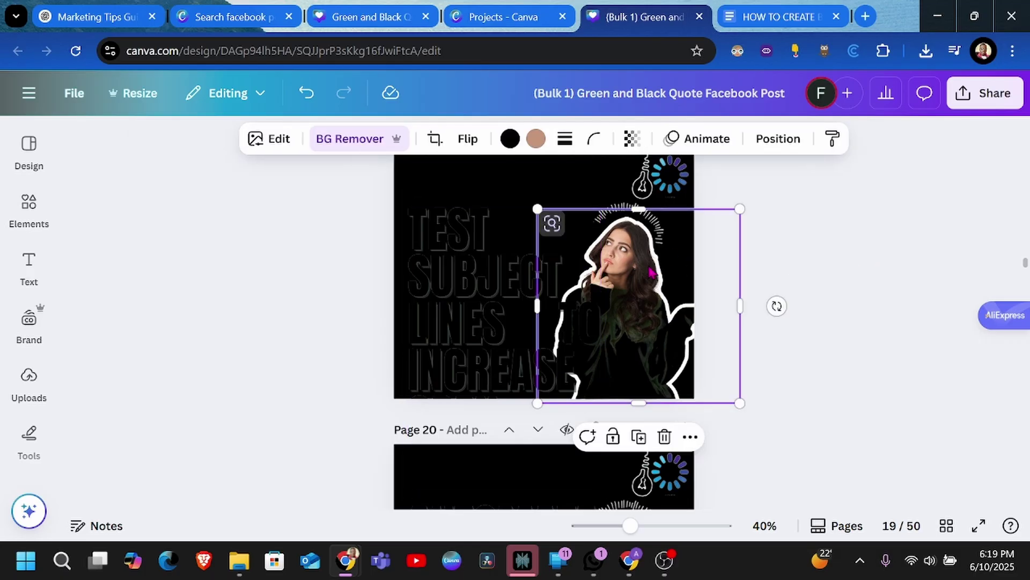